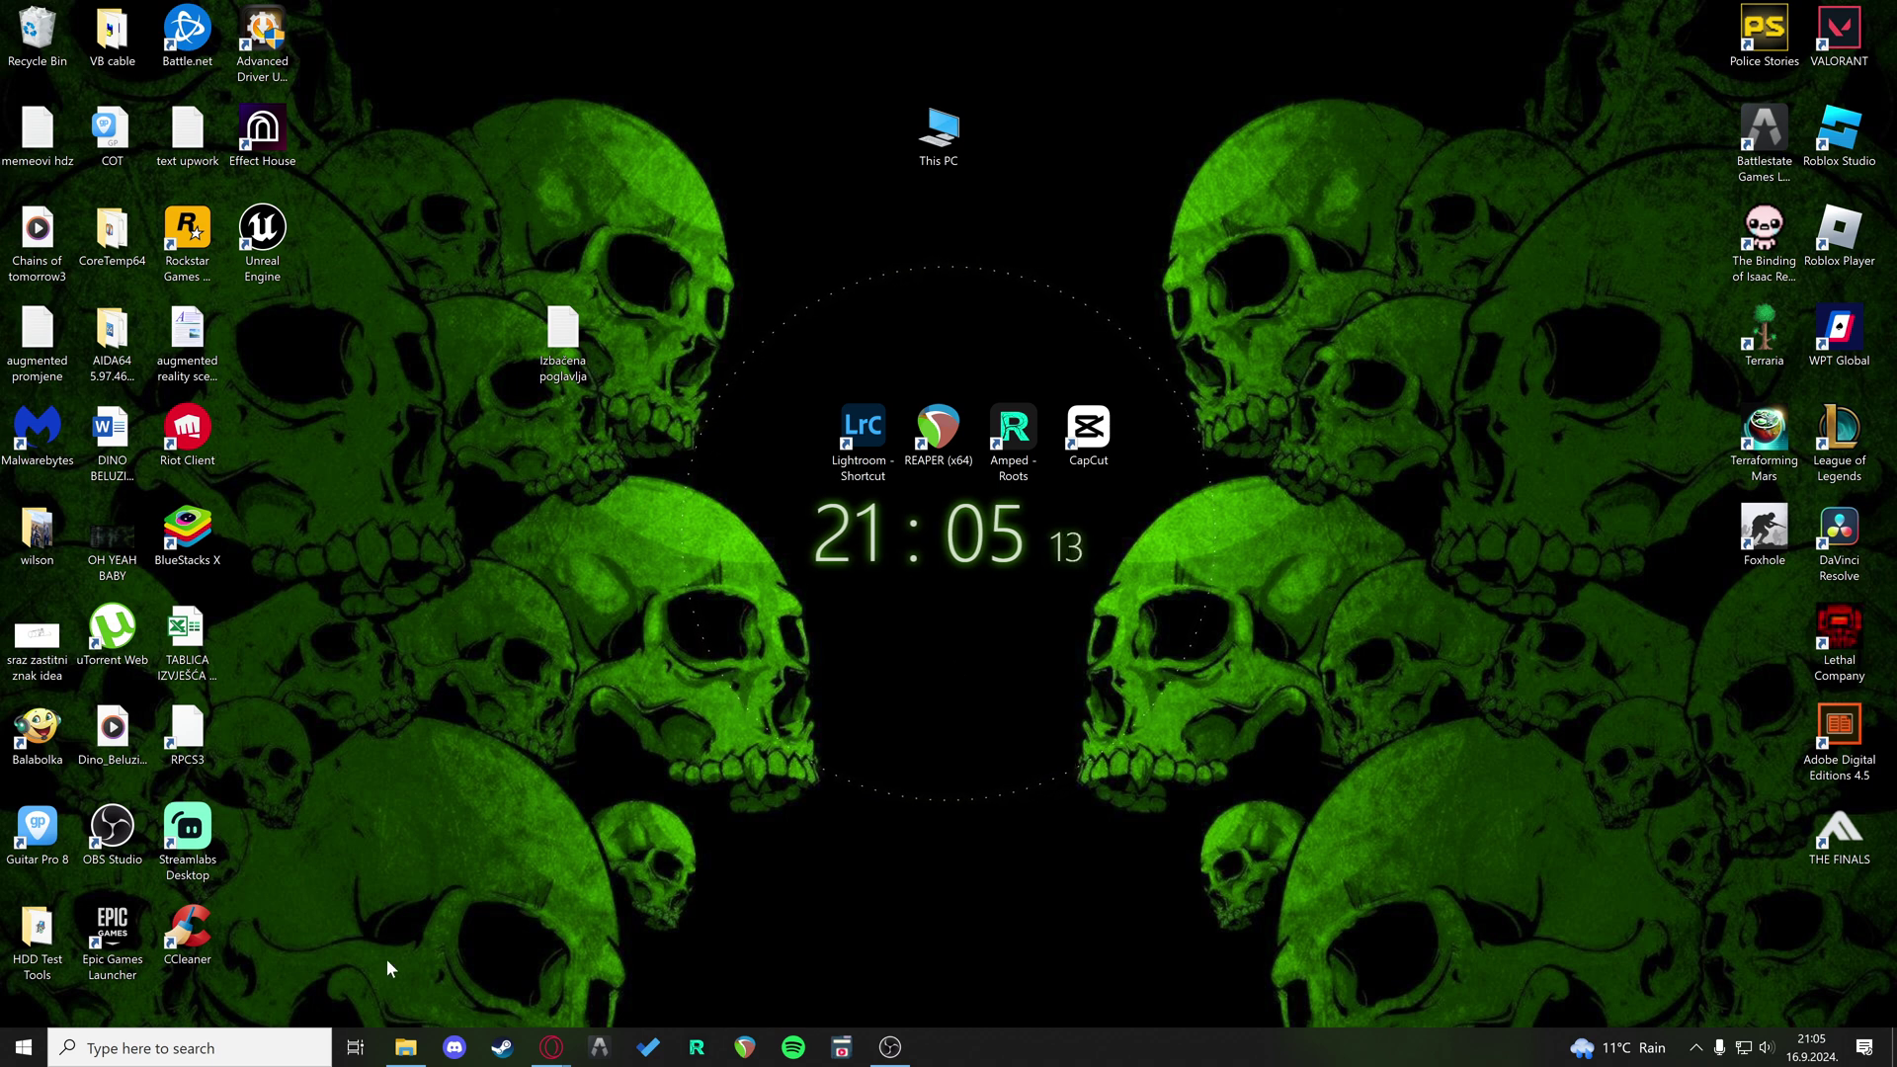
Put focus in the taskbar search box to look for an installed app
{"action": "left_click", "coordinate": [187, 1047]}
Launch GeForce Experience by searching 'ge' and bring up the in-game overlay's settings
{"action": "type", "text": "ge"}
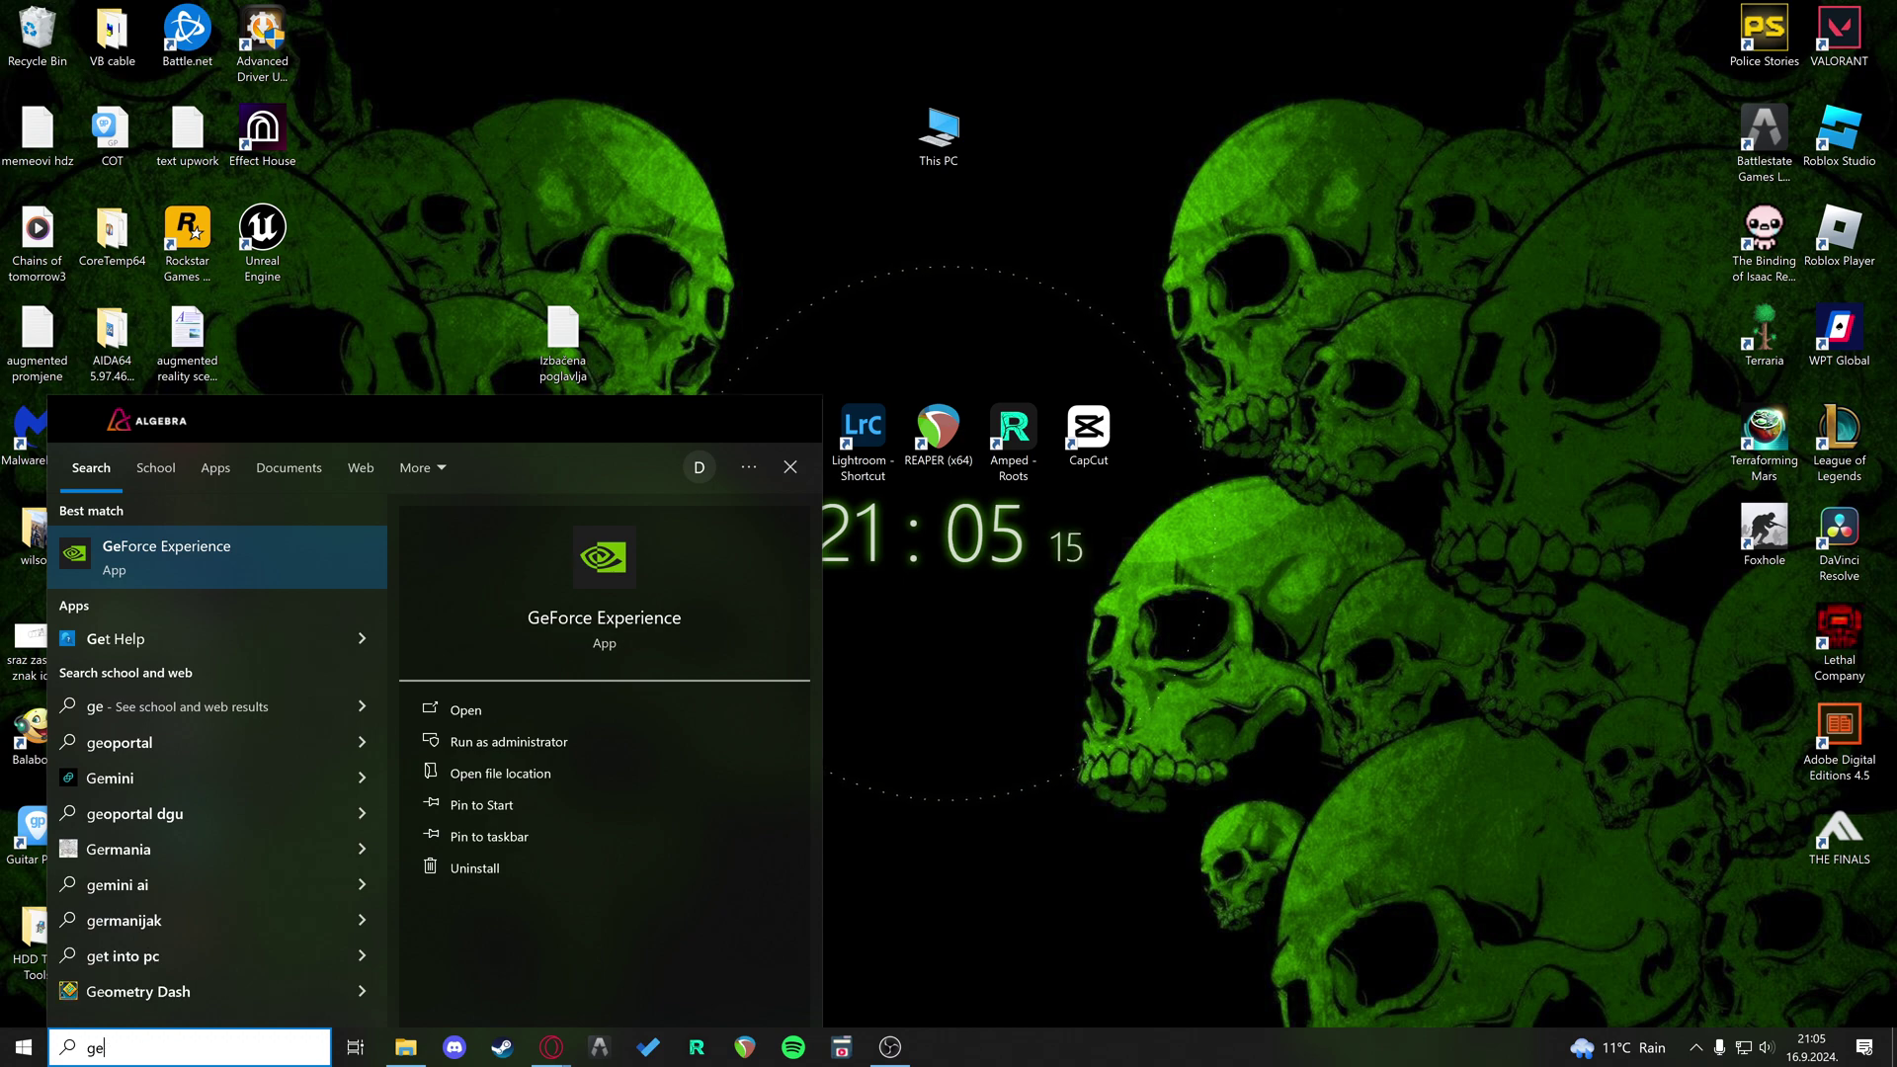
{"action": "key", "text": "Return"}
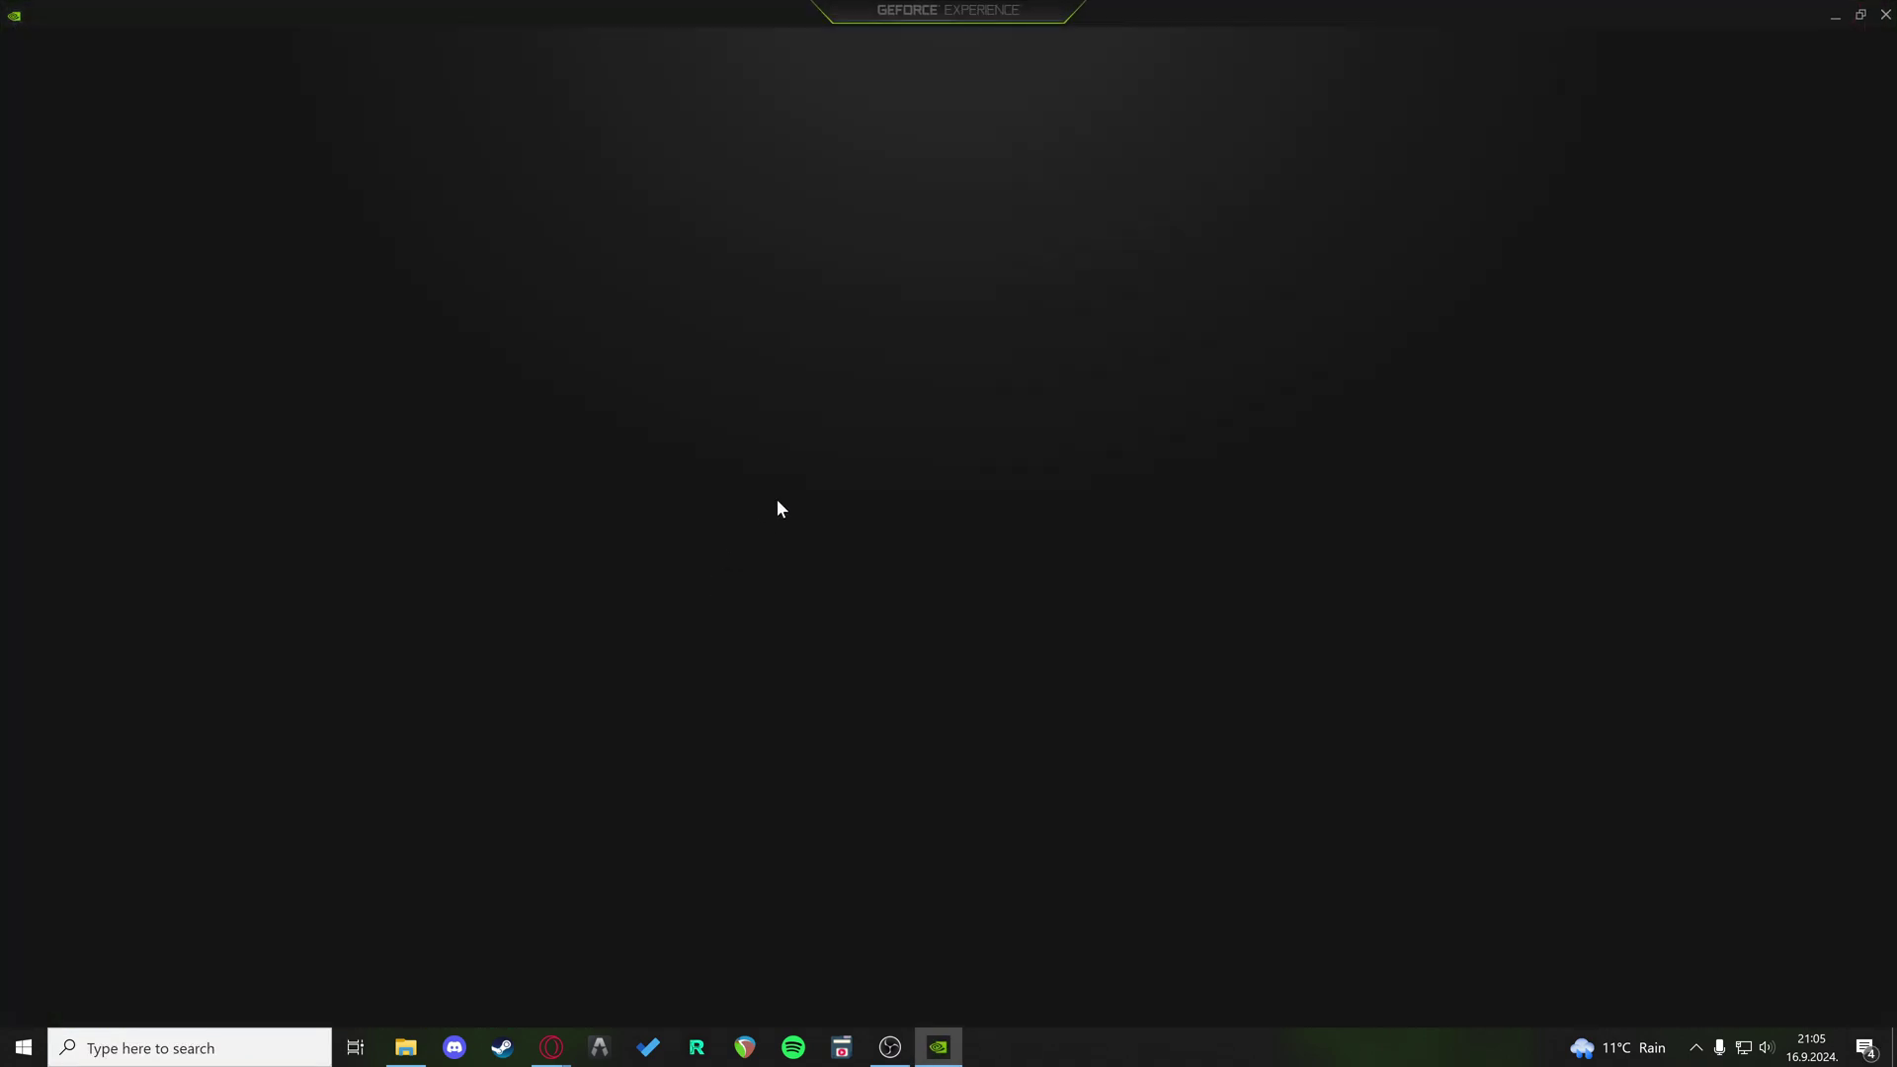
{"action": "left_click", "coordinate": [1602, 49]}
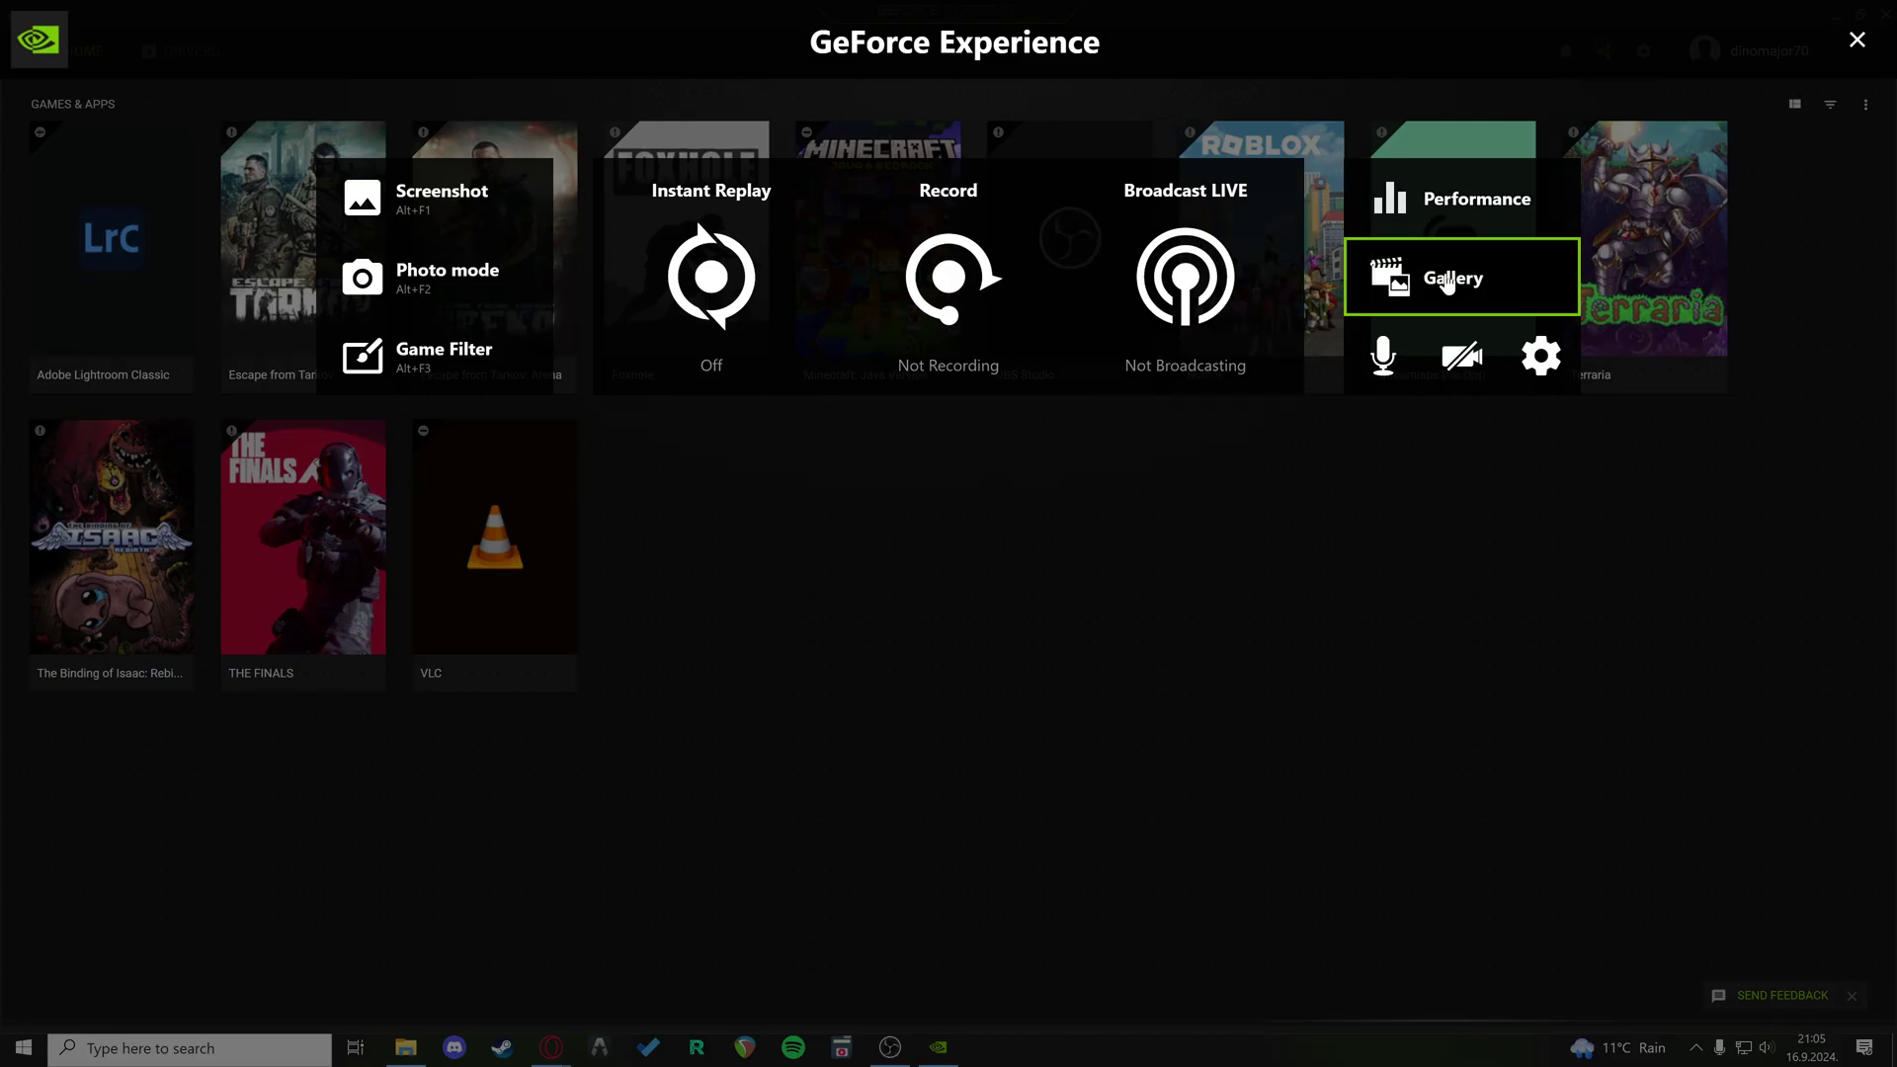
{"action": "left_click", "coordinate": [1541, 356]}
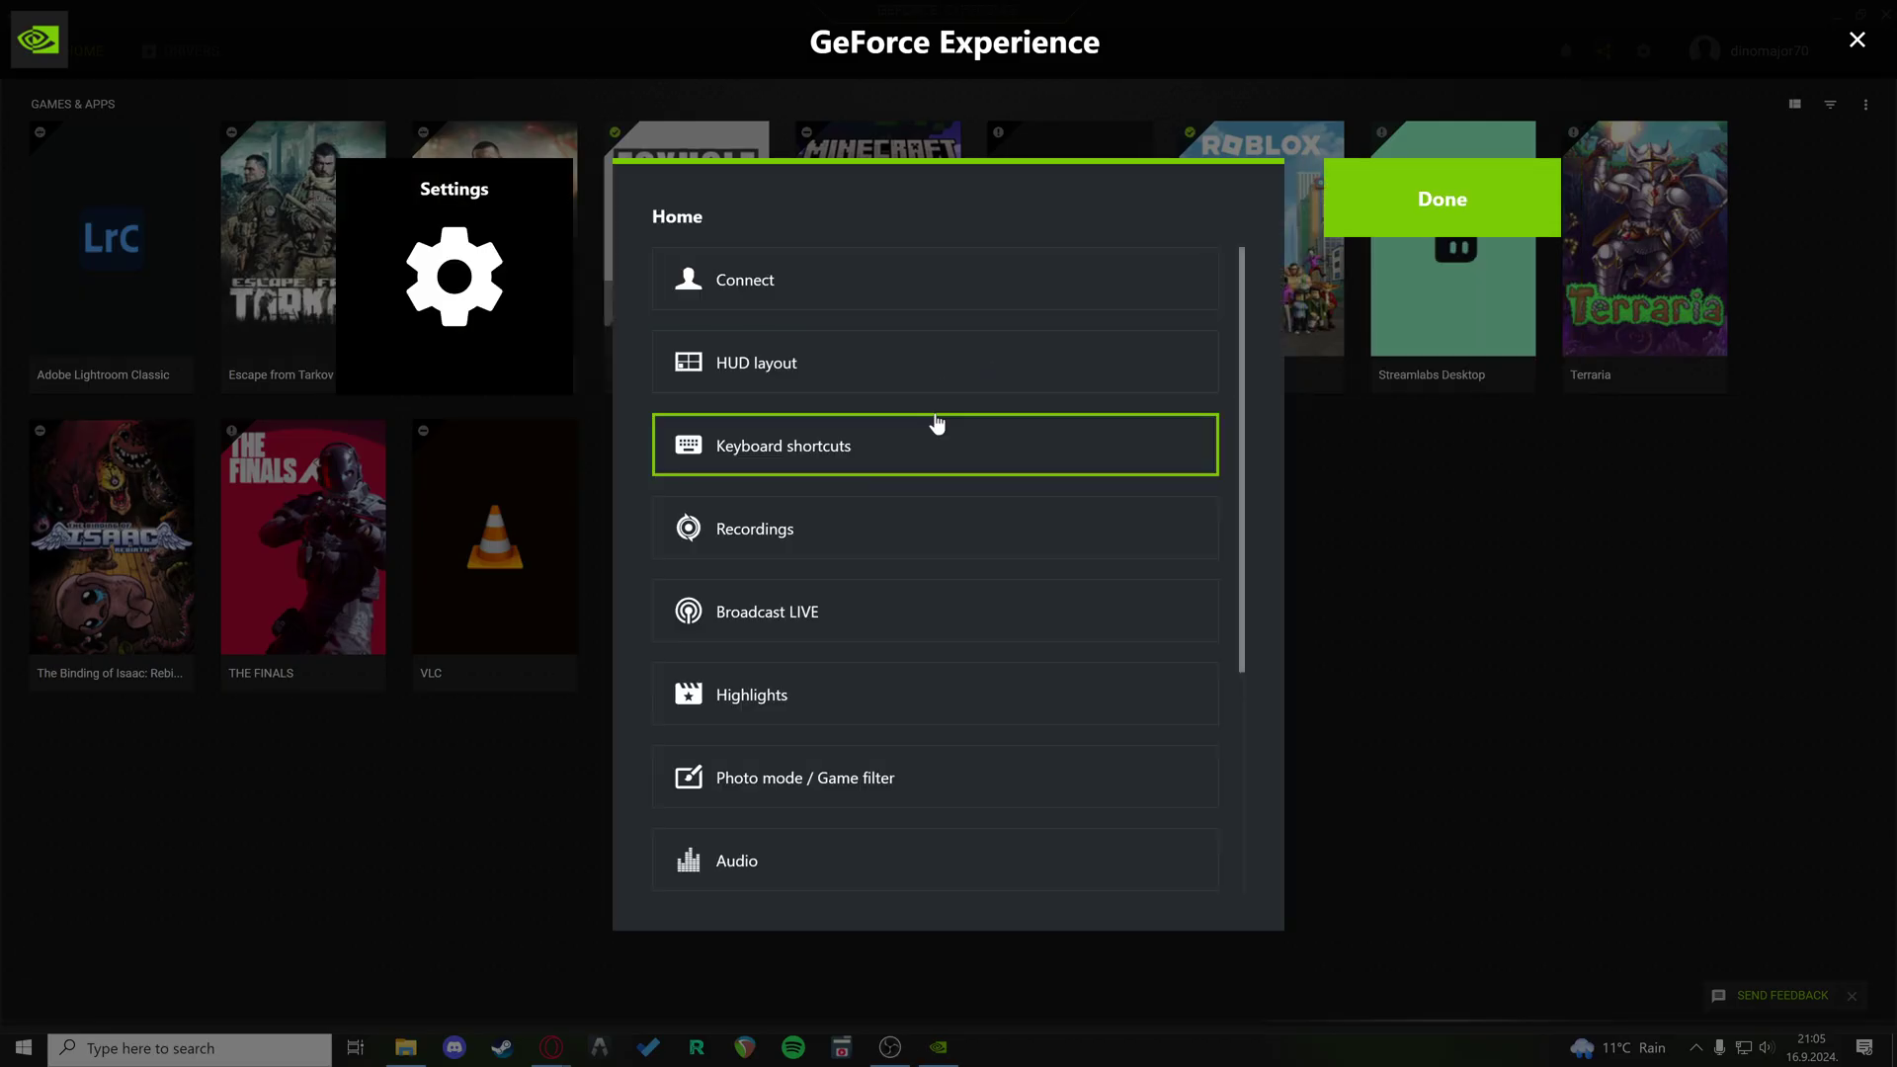
Look over the Recordings settings, then confirm the Video capture frame rate stays at 60 FPS
{"action": "scroll", "coordinate": [936, 419], "scroll_direction": "down", "scroll_amount": 2}
{"action": "left_click", "coordinate": [910, 484]}
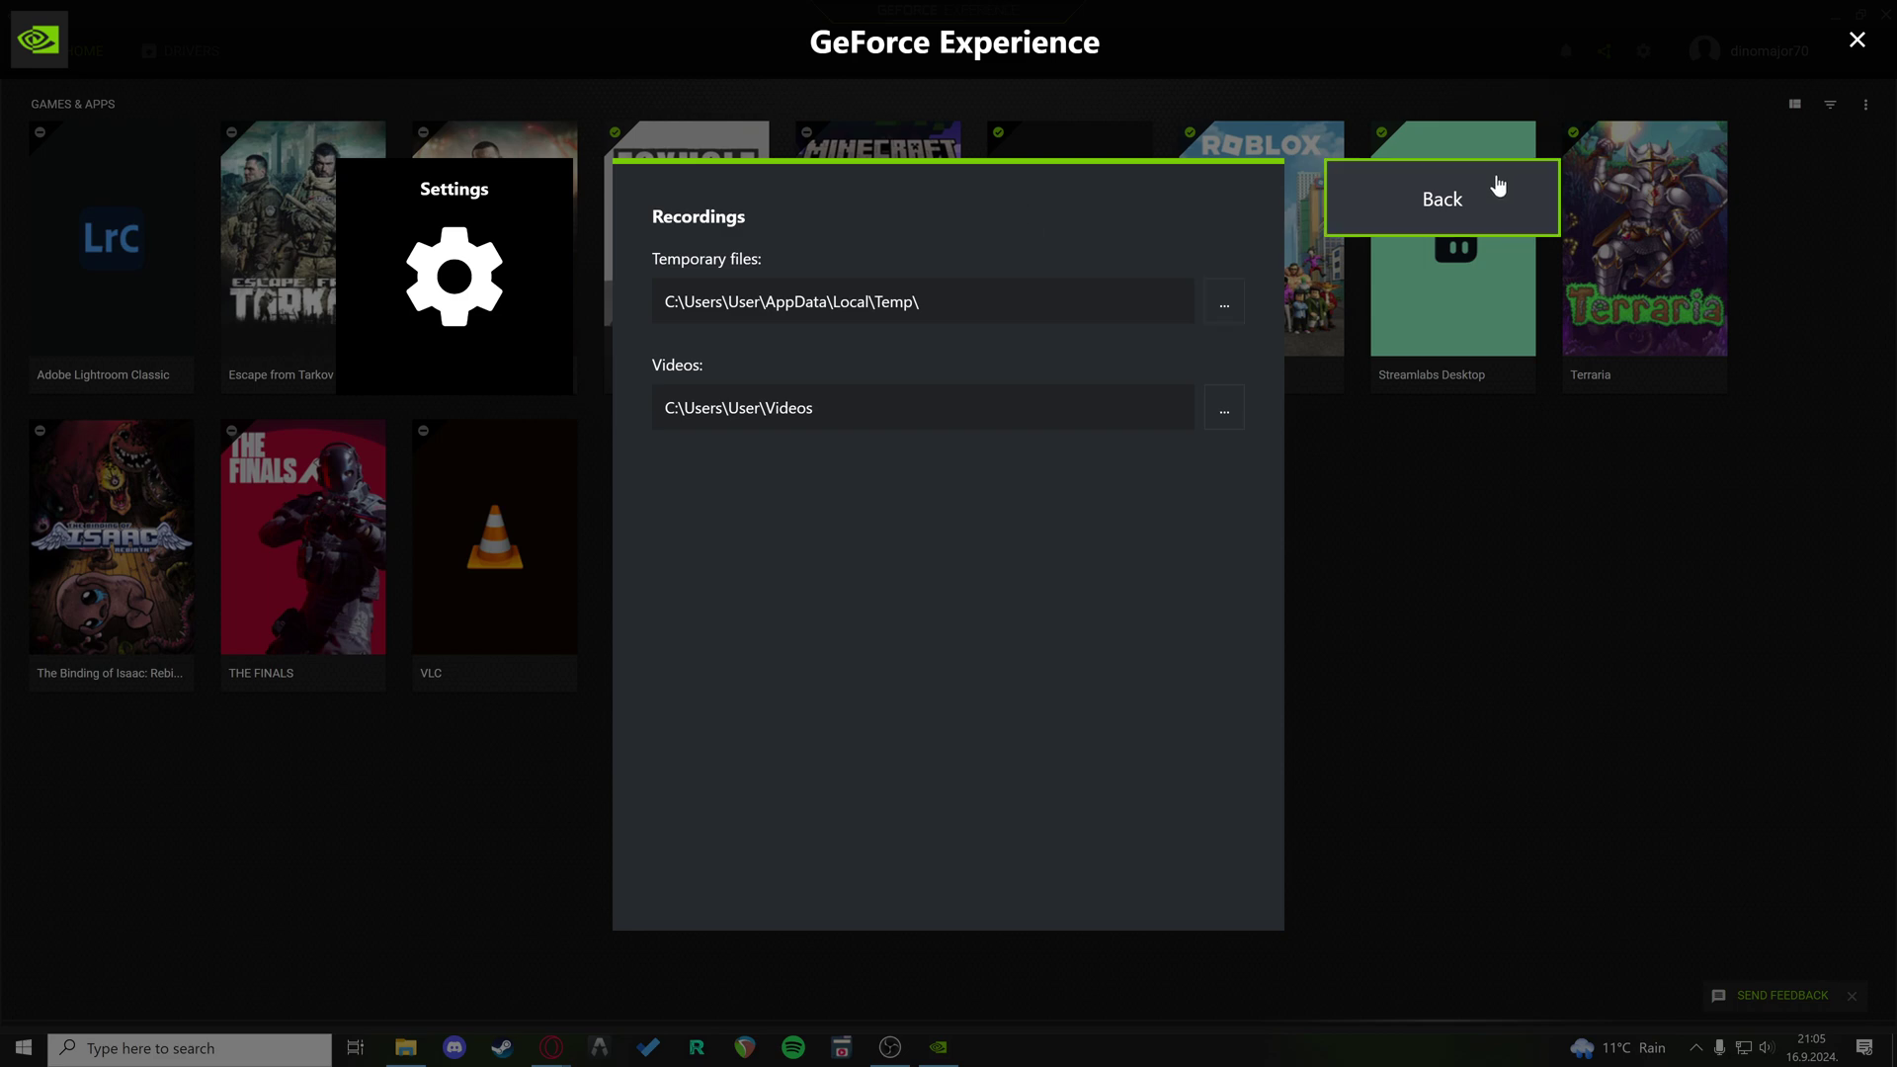
{"action": "left_click", "coordinate": [1473, 196]}
{"action": "scroll", "coordinate": [833, 530], "scroll_direction": "down", "scroll_amount": 4}
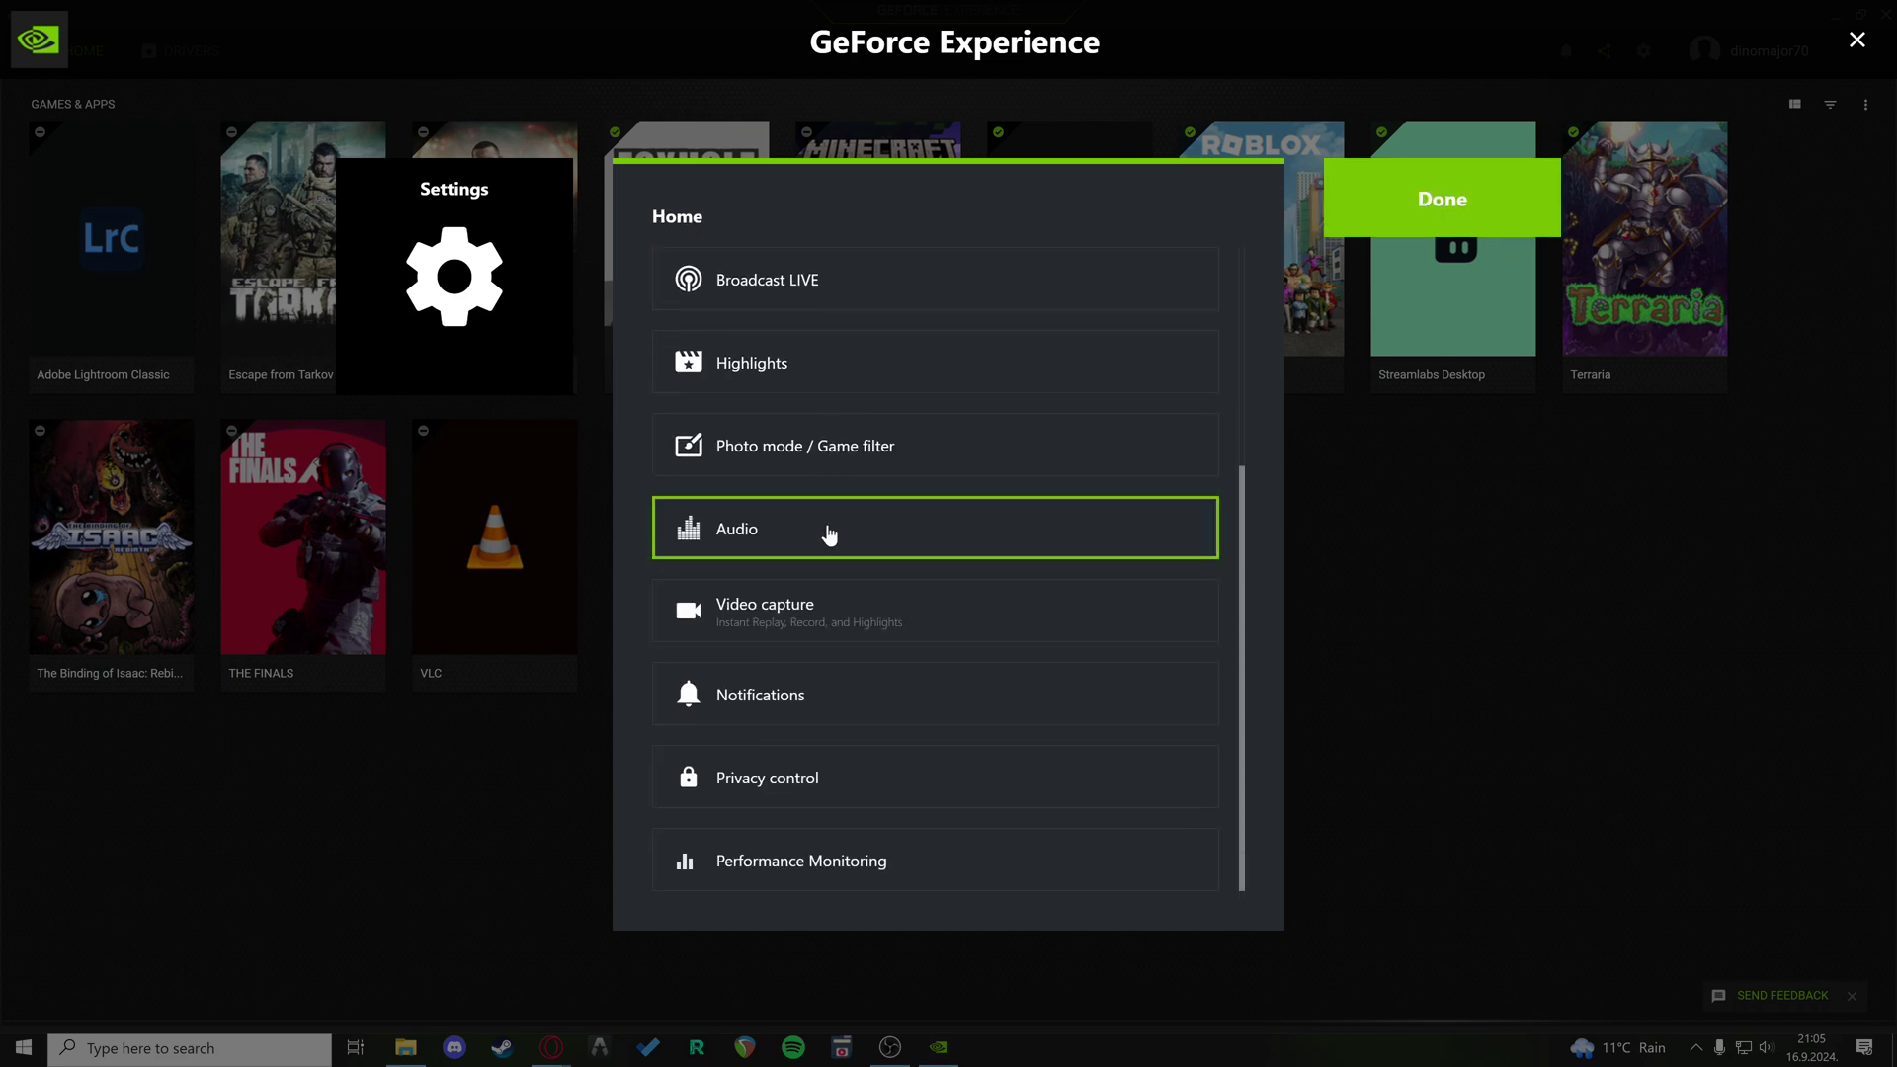
{"action": "left_click", "coordinate": [961, 630]}
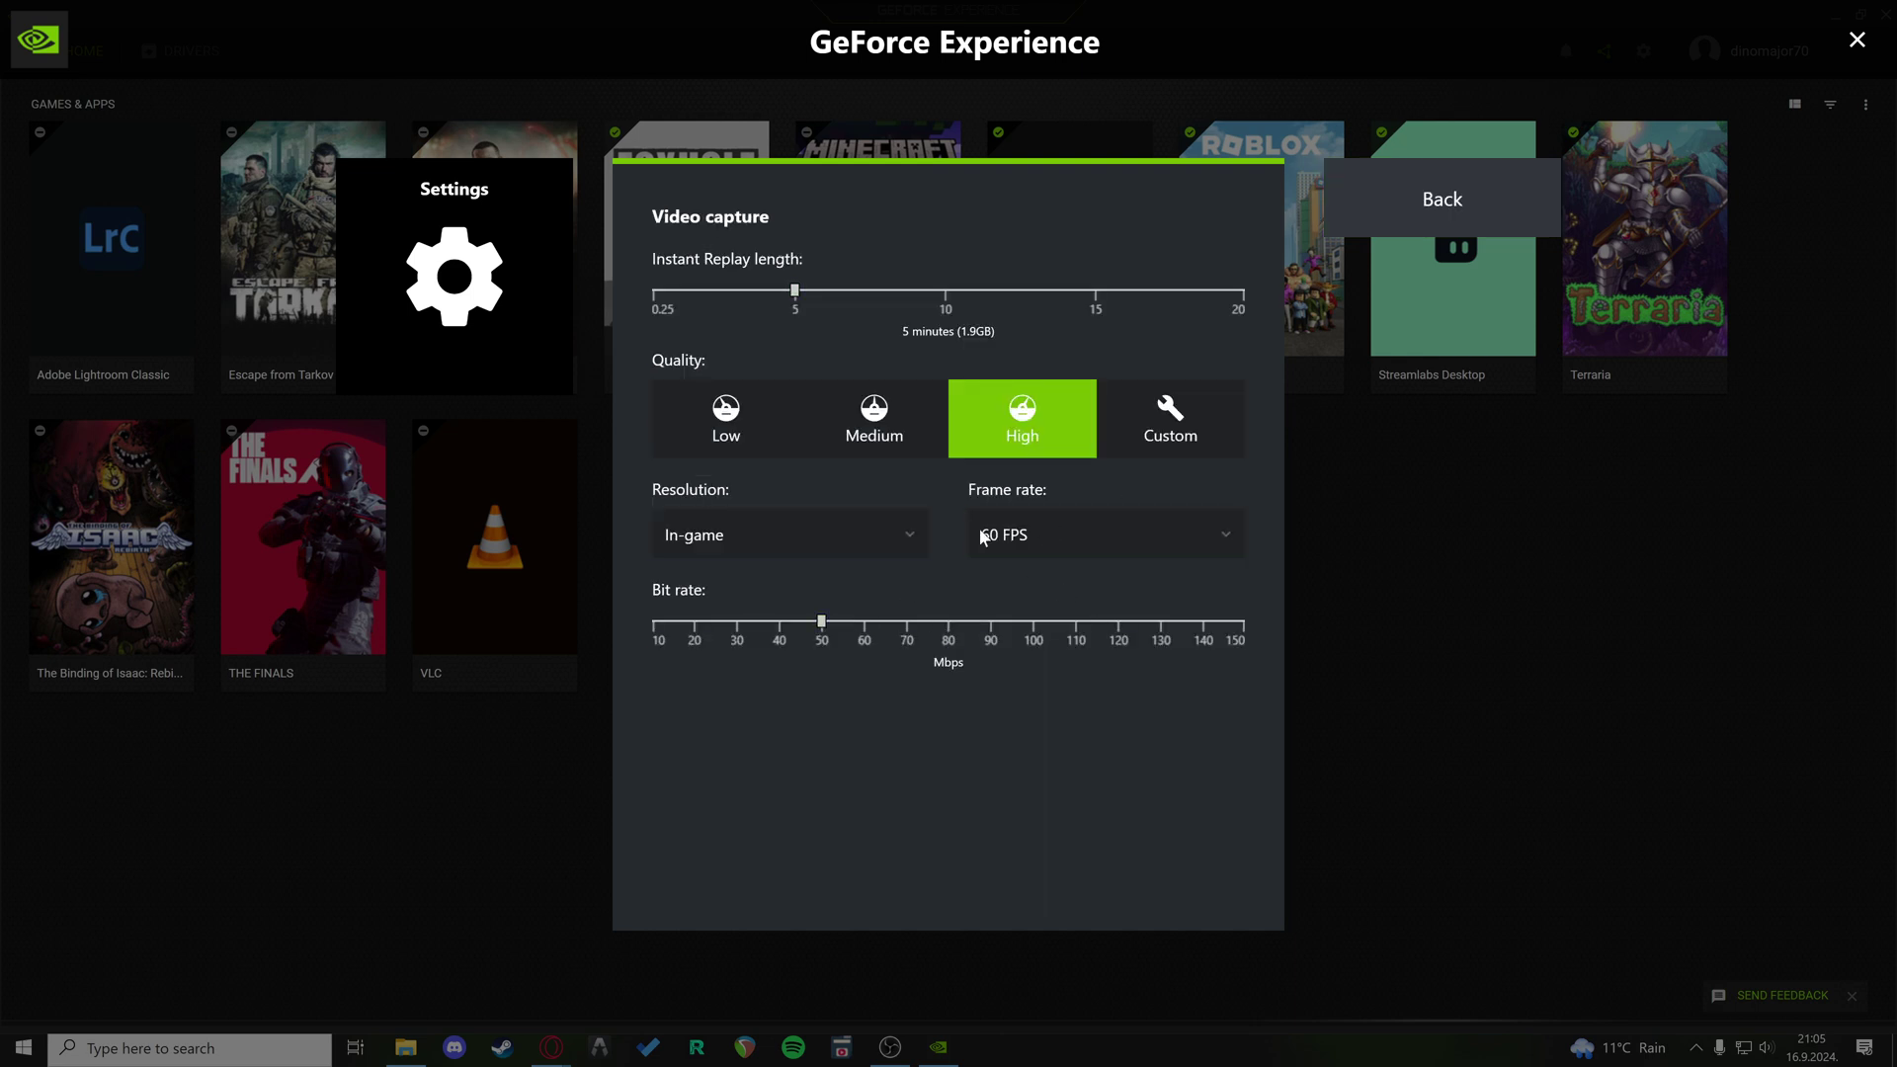
{"action": "left_click", "coordinate": [1076, 545]}
{"action": "left_click", "coordinate": [1075, 542]}
Close the overlay settings and minimize GeForce Experience to the desktop
{"action": "left_click", "coordinate": [1439, 198]}
{"action": "left_click", "coordinate": [1857, 40]}
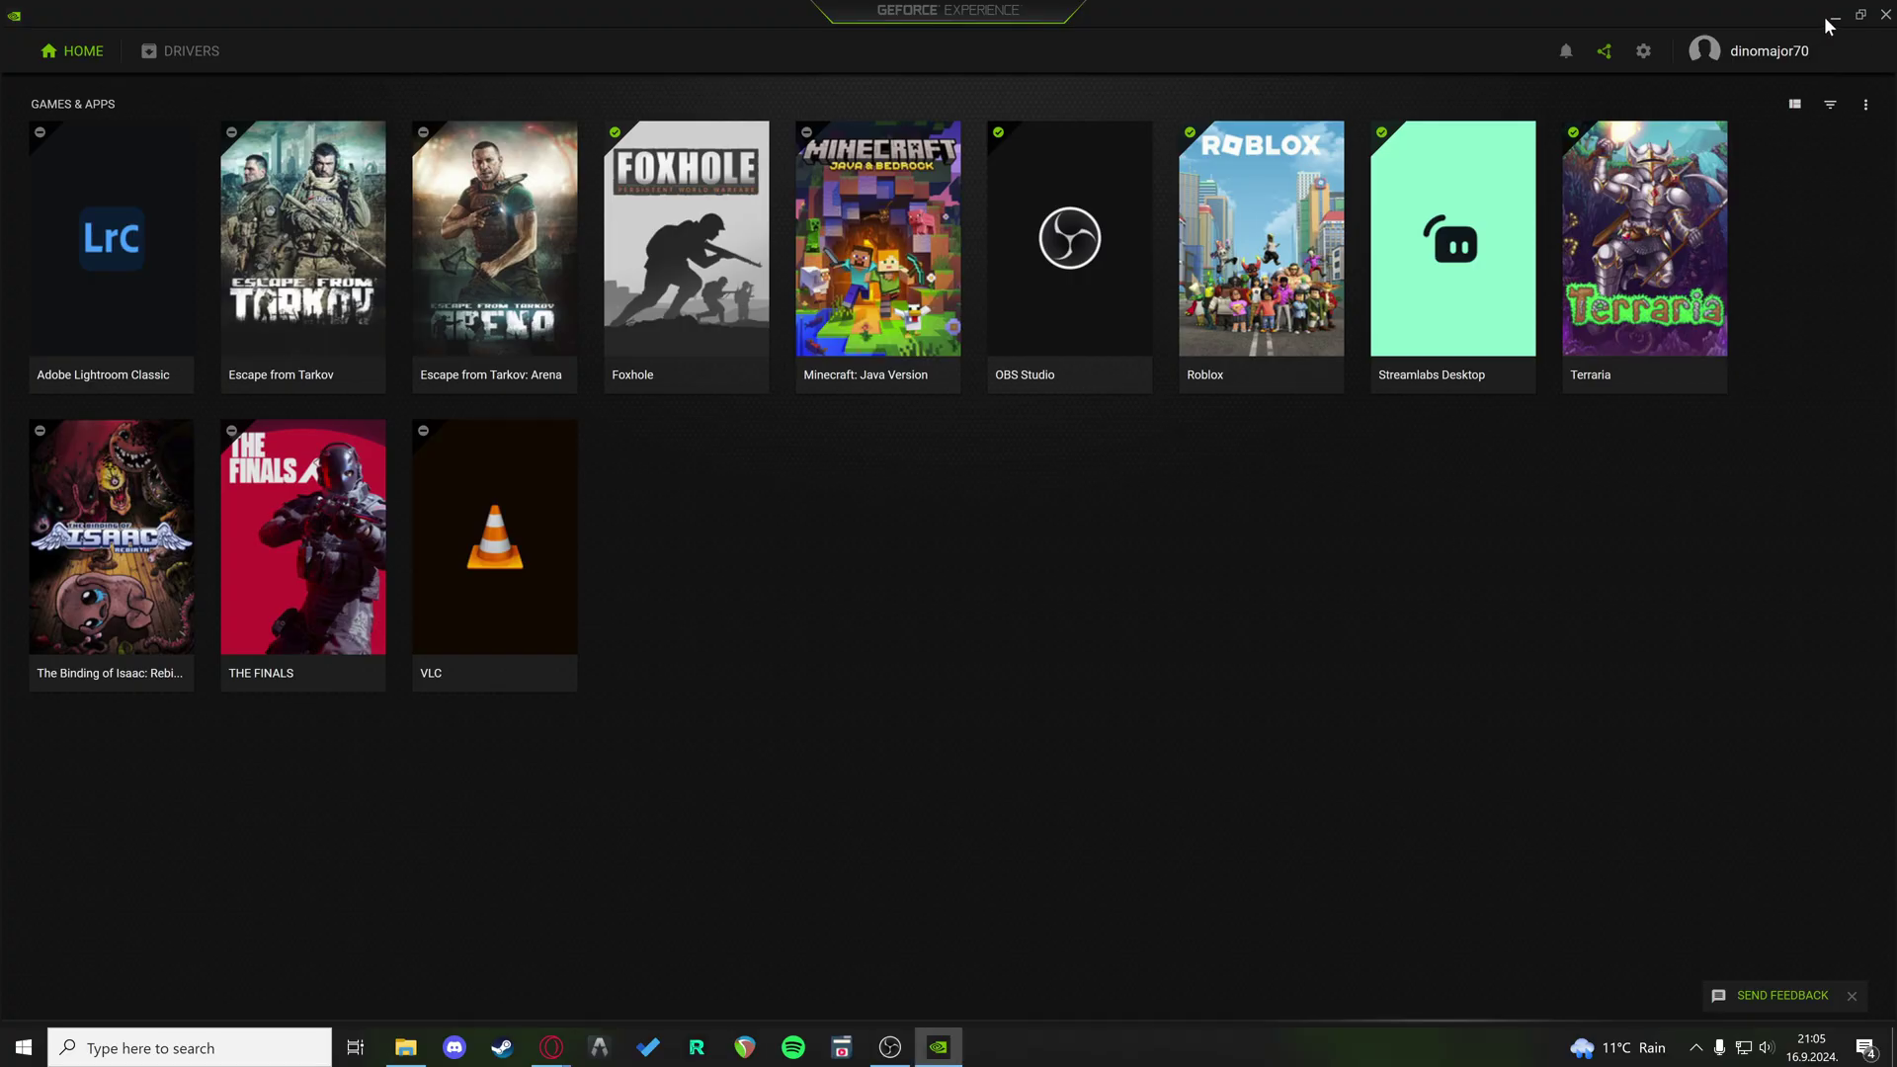
{"action": "left_click", "coordinate": [1832, 26]}
Review the two-monitor layout in Windows Display settings, then launch NVIDIA Control Panel from the desktop
{"action": "right_click", "coordinate": [583, 524]}
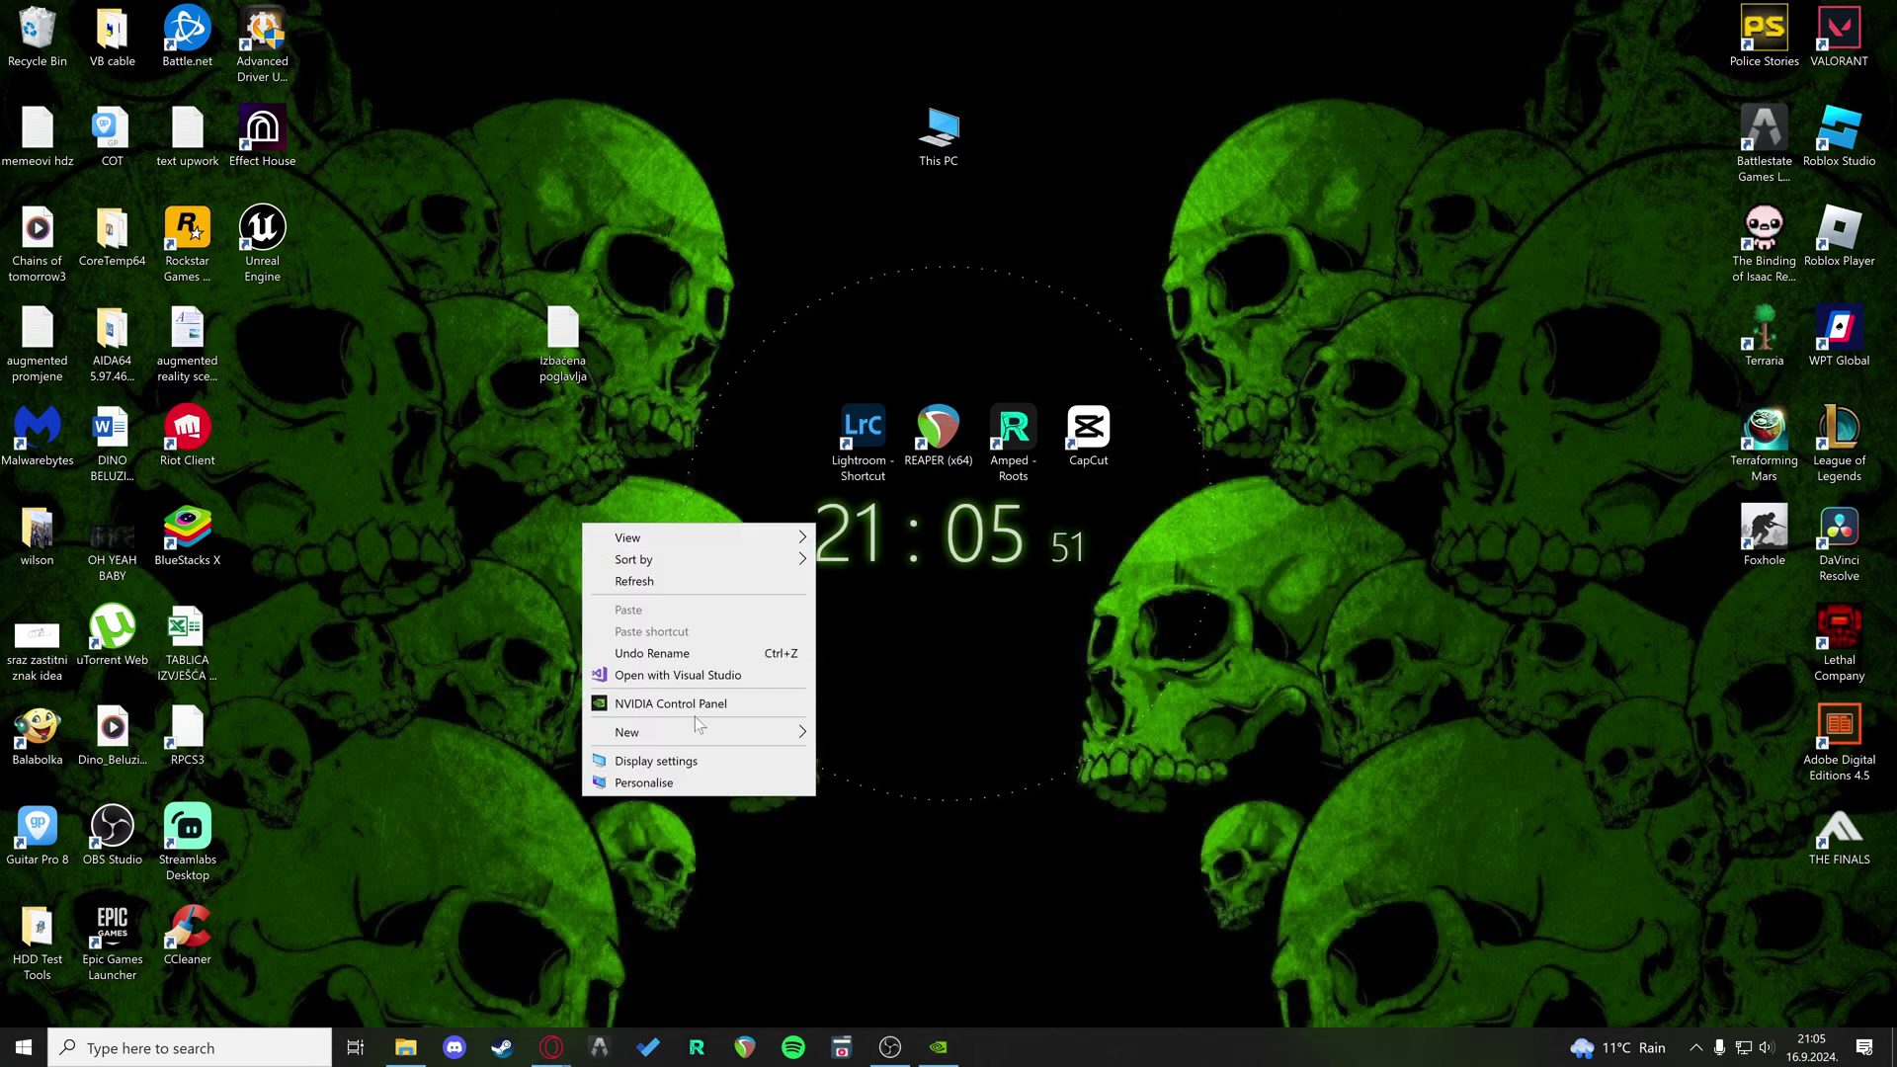
{"action": "left_click", "coordinate": [667, 762]}
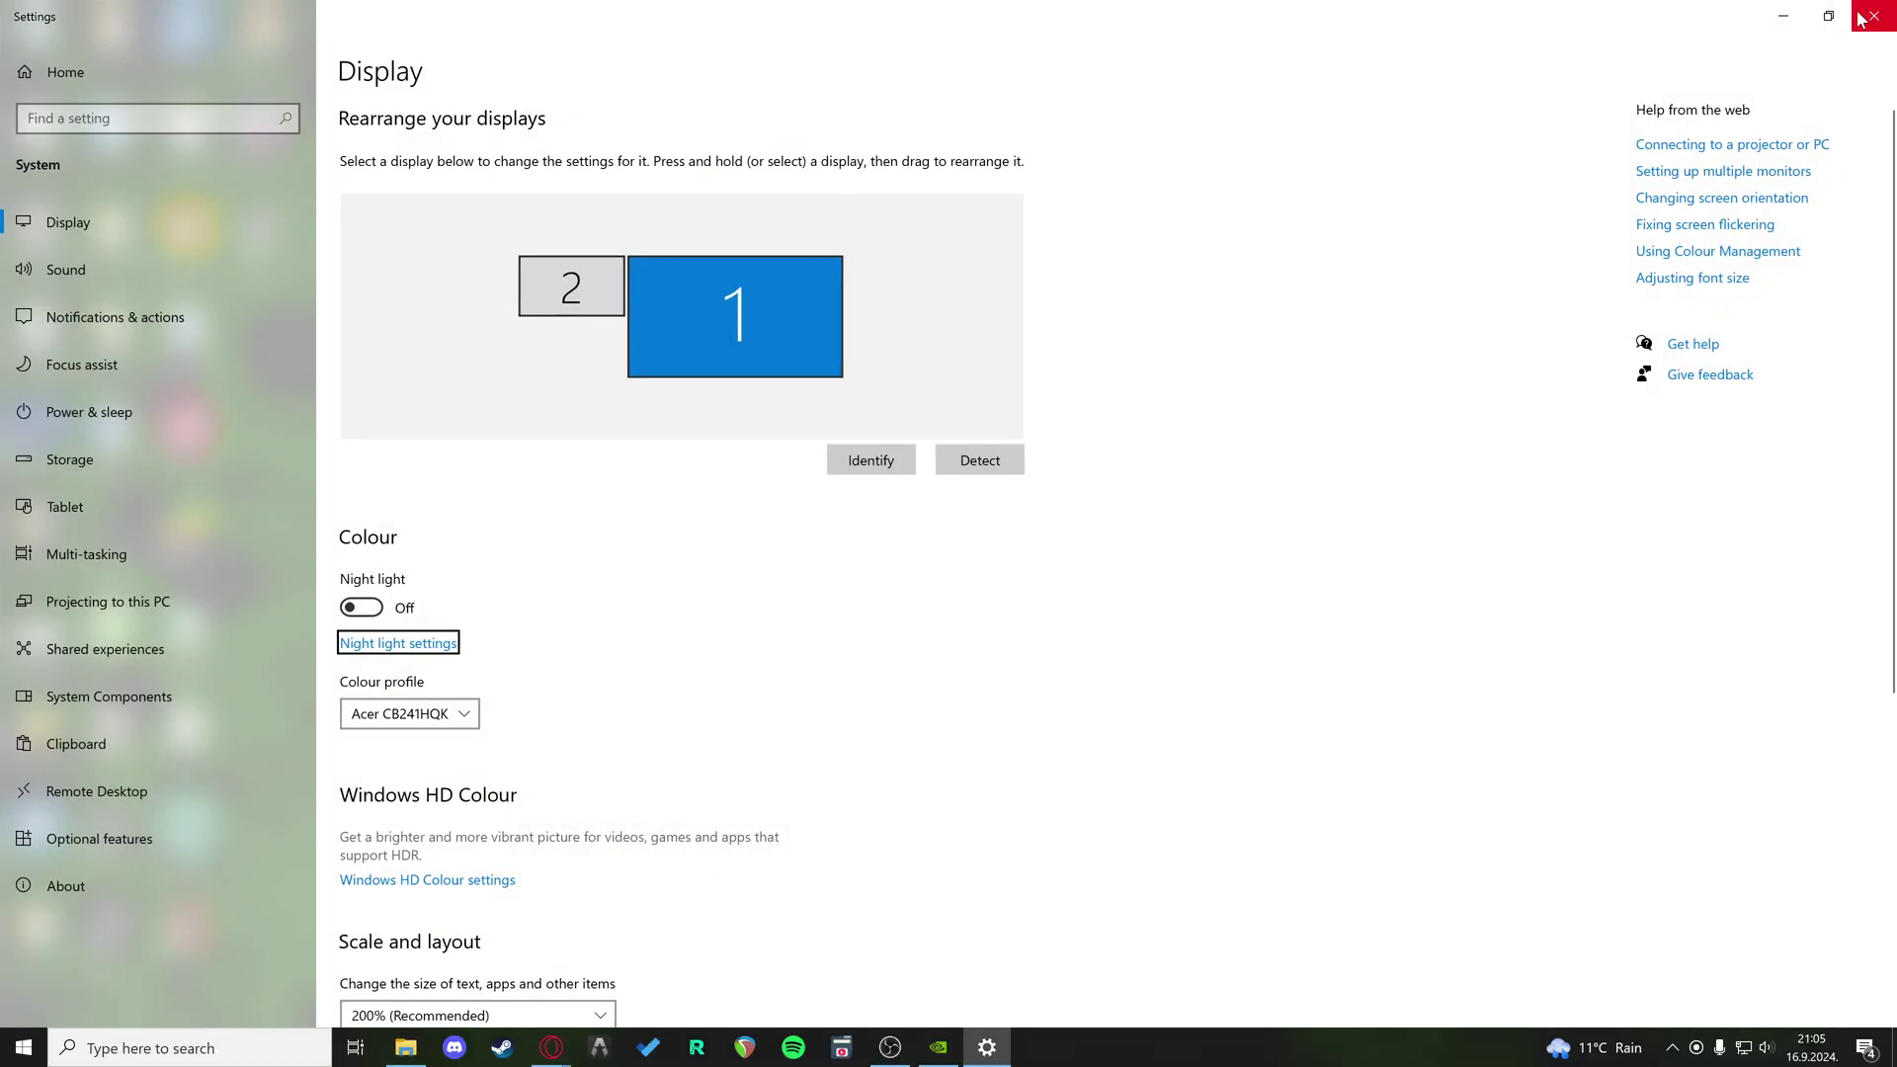
{"action": "left_click", "coordinate": [1872, 10]}
{"action": "right_click", "coordinate": [670, 633]}
{"action": "left_click", "coordinate": [743, 870]}
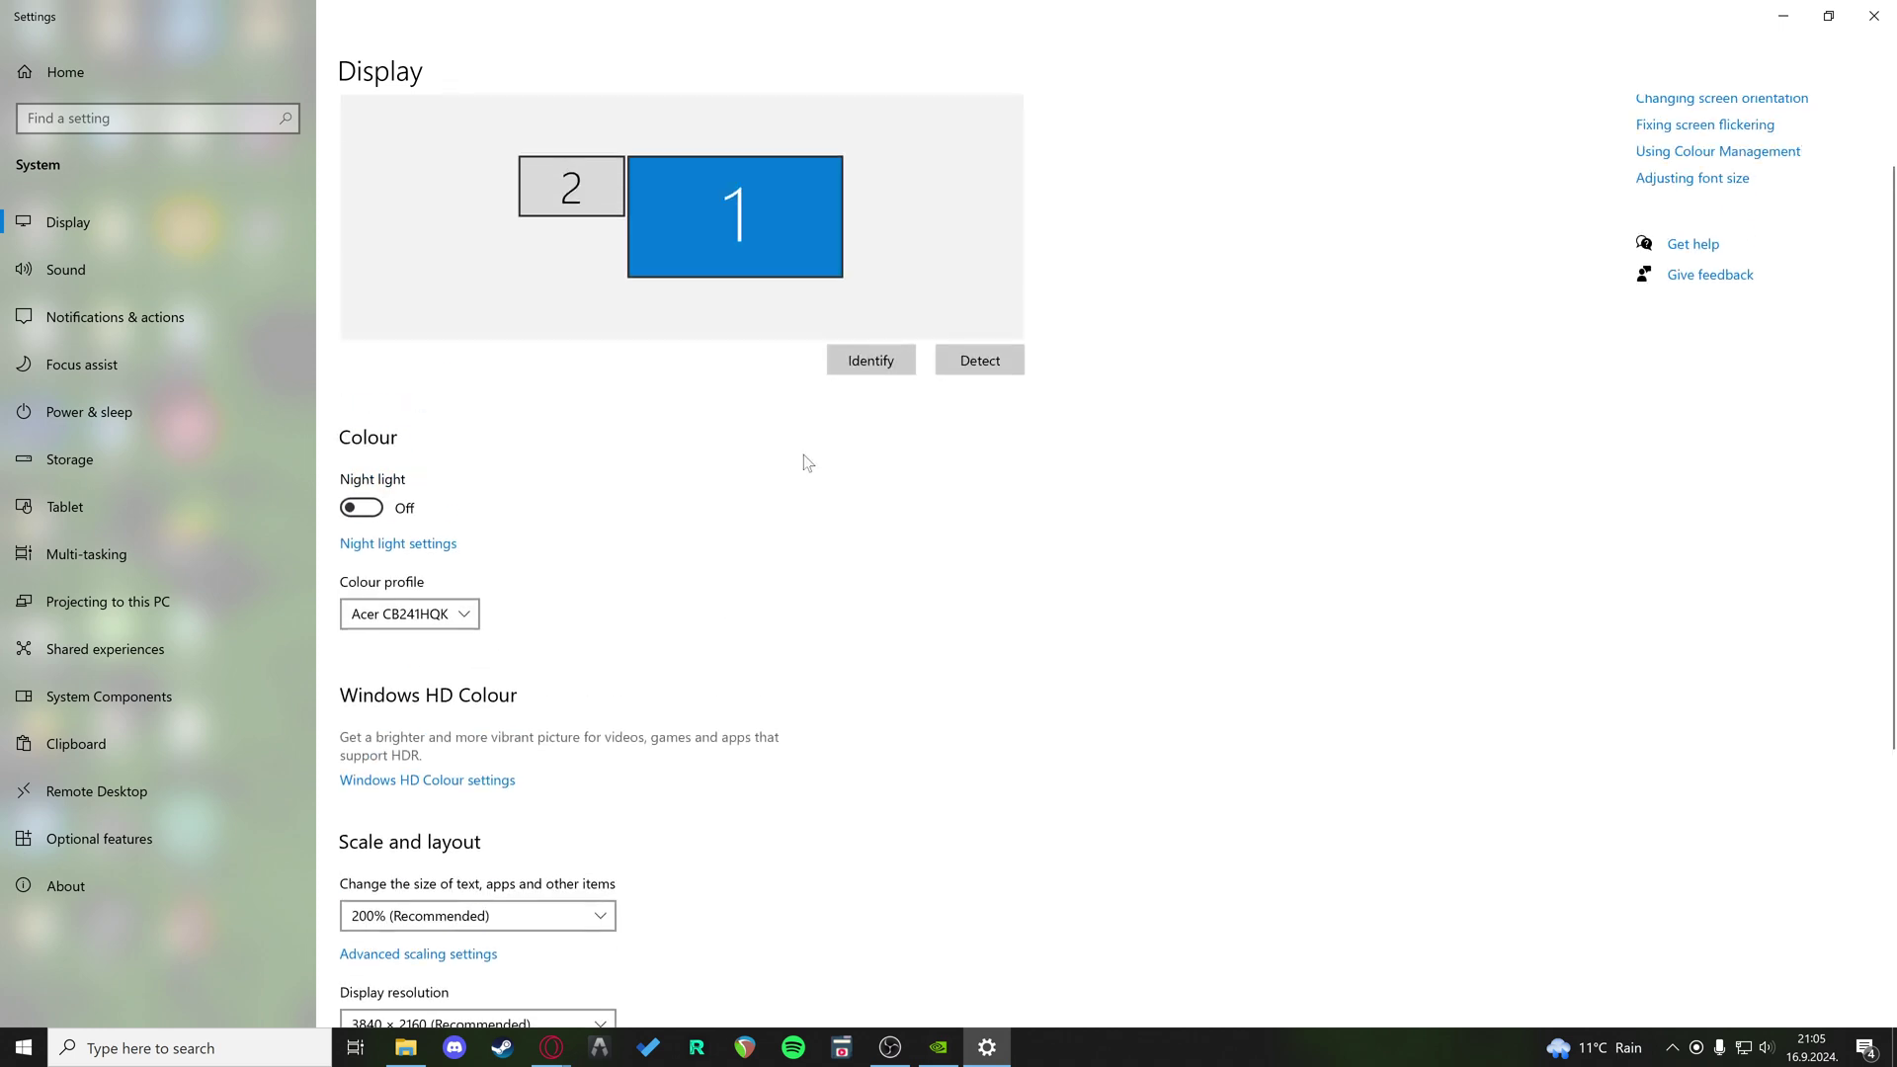
{"action": "left_click", "coordinate": [1873, 13]}
{"action": "right_click", "coordinate": [638, 640]}
{"action": "left_click", "coordinate": [712, 824]}
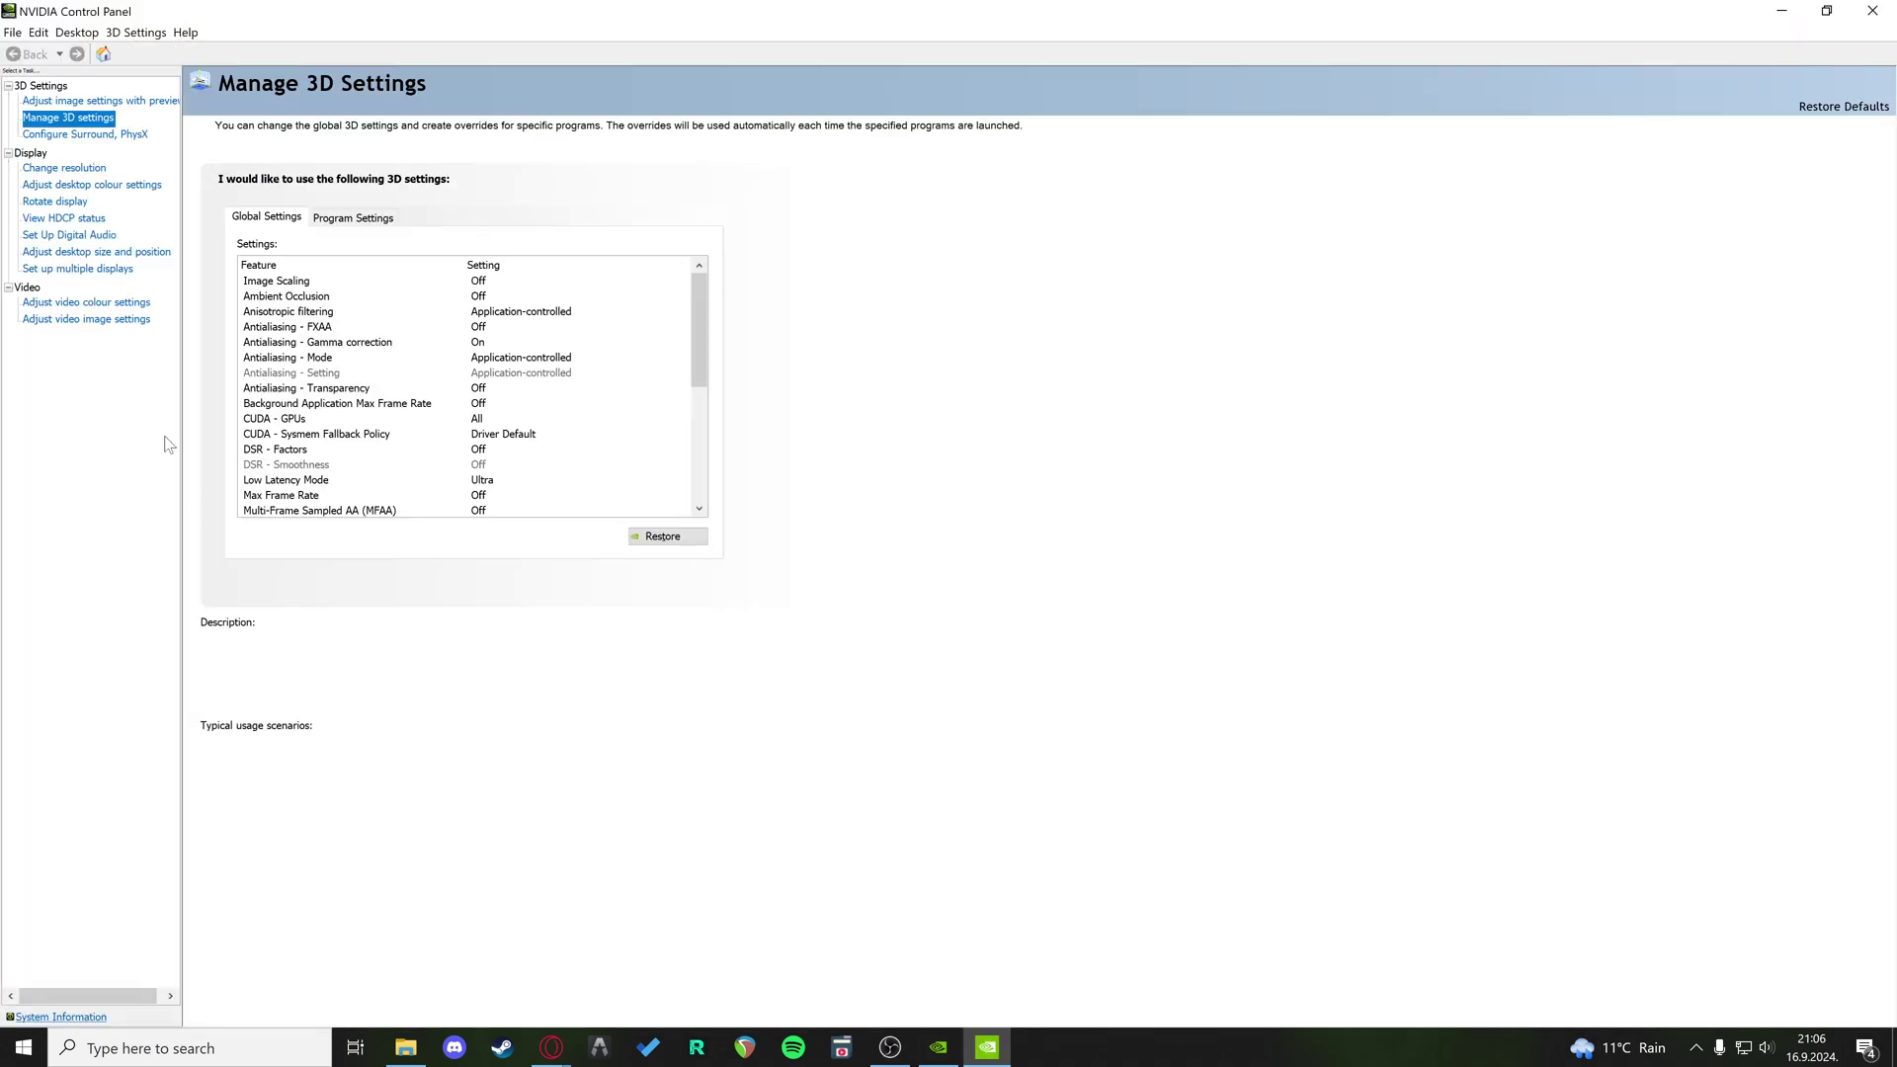
Go to Change resolution and confirm the Acer CB241HQK refresh rate reads 60Hz
{"action": "left_click", "coordinate": [99, 135]}
{"action": "left_click", "coordinate": [99, 104]}
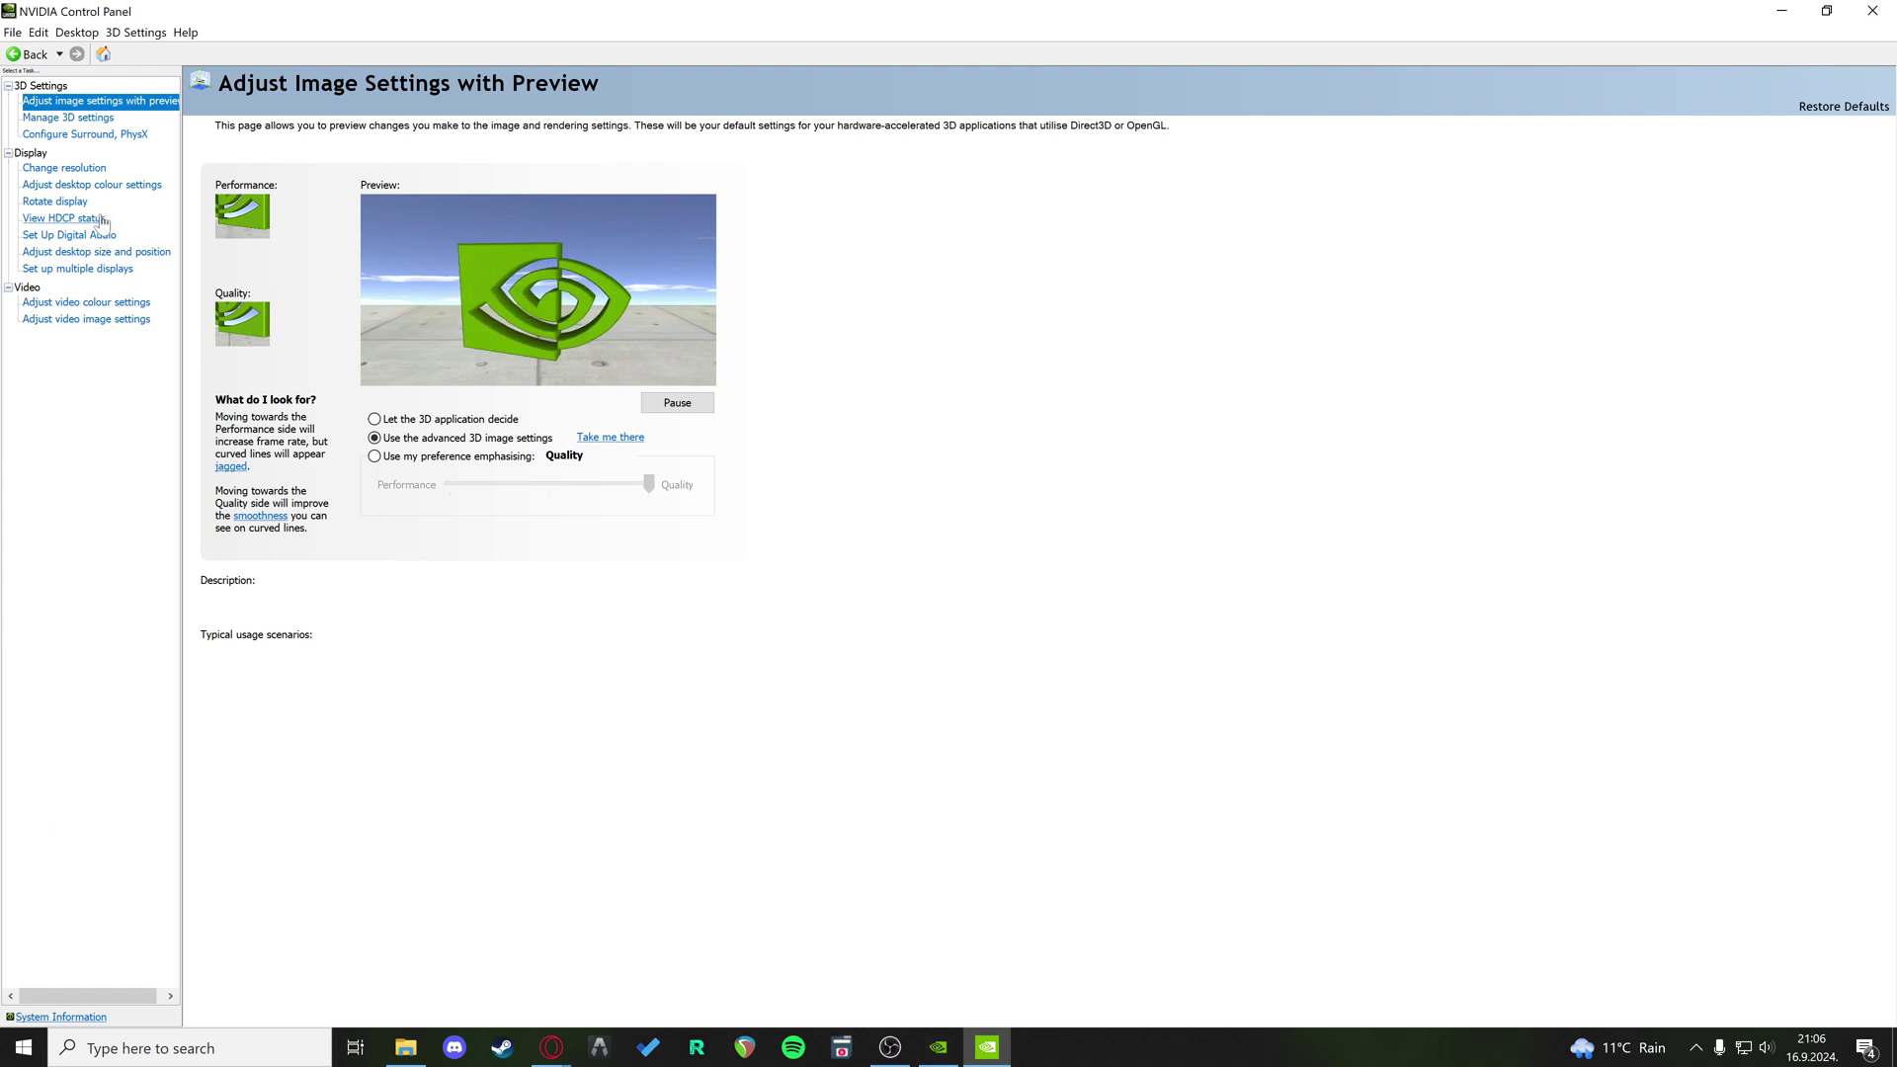
{"action": "left_click", "coordinate": [64, 168]}
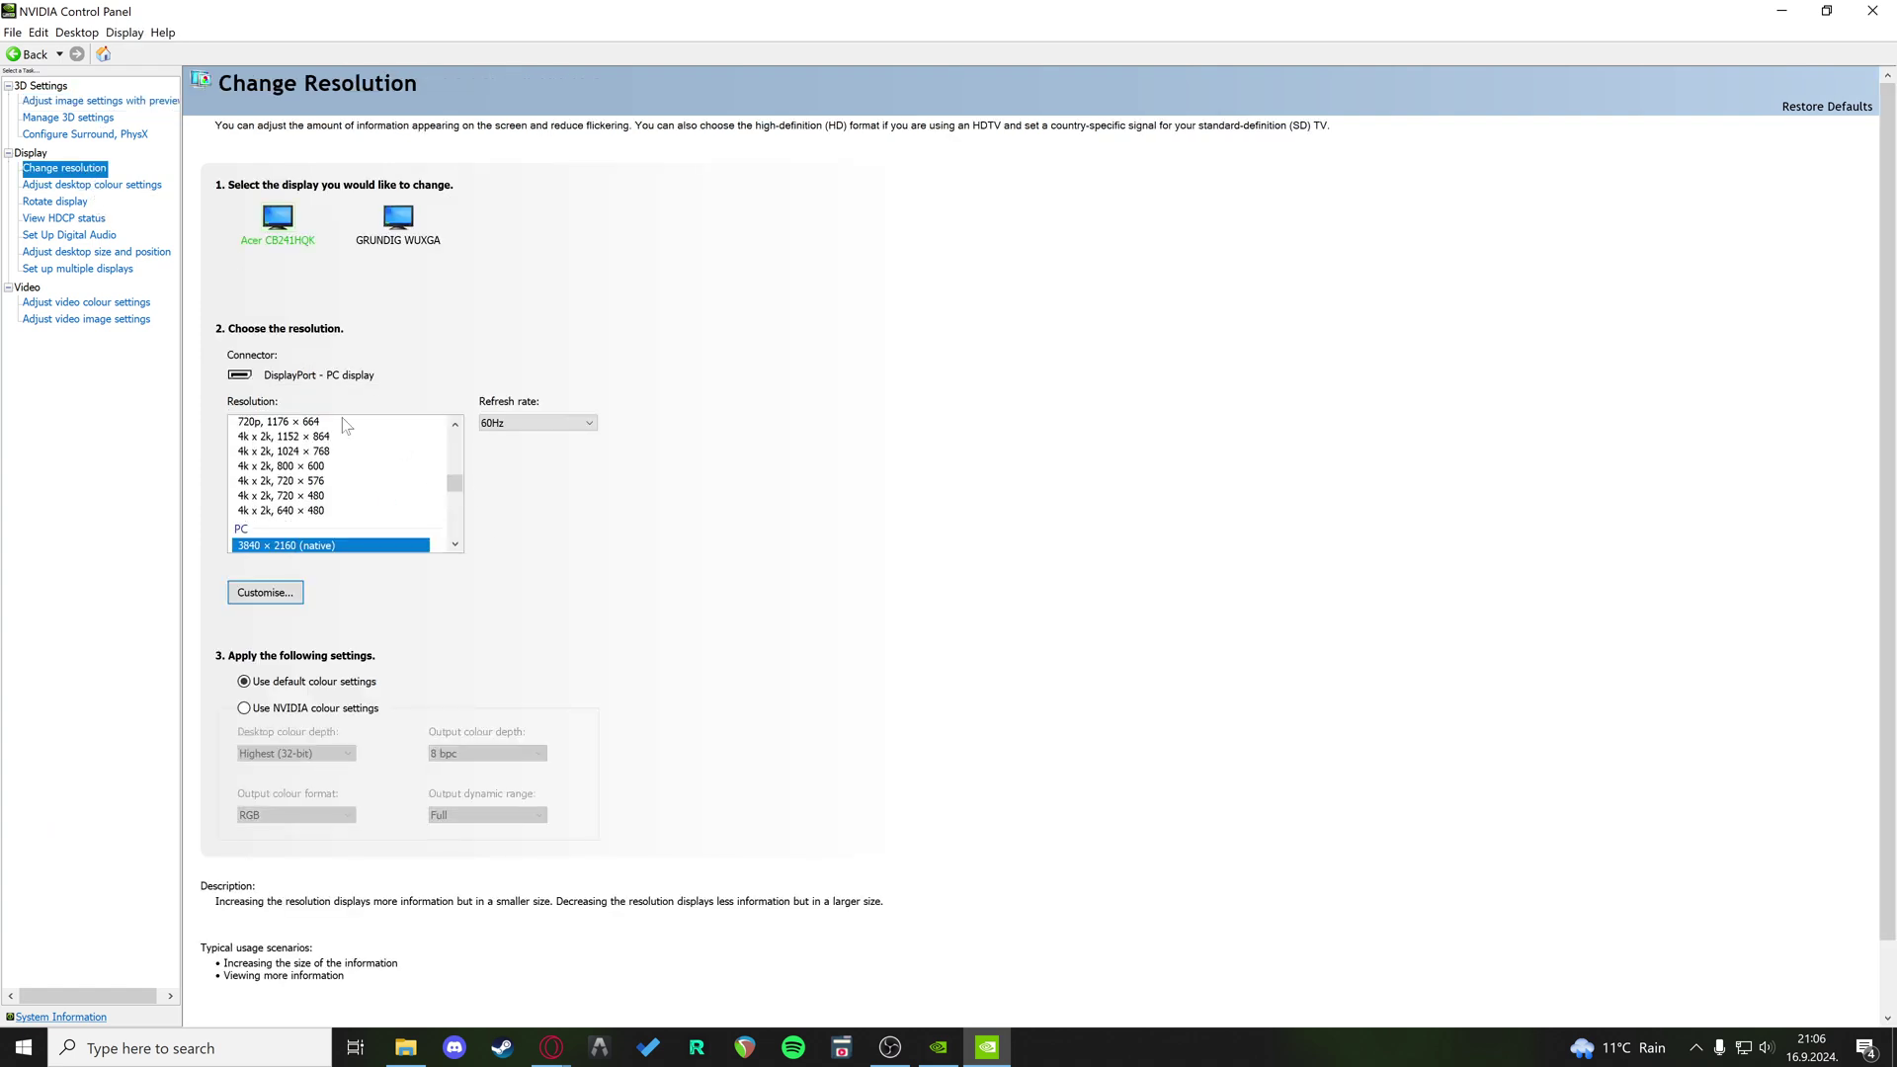
{"action": "left_click", "coordinate": [408, 238]}
{"action": "left_click", "coordinate": [265, 240]}
{"action": "left_click", "coordinate": [402, 240]}
{"action": "left_click", "coordinate": [281, 238]}
{"action": "left_click", "coordinate": [552, 425]}
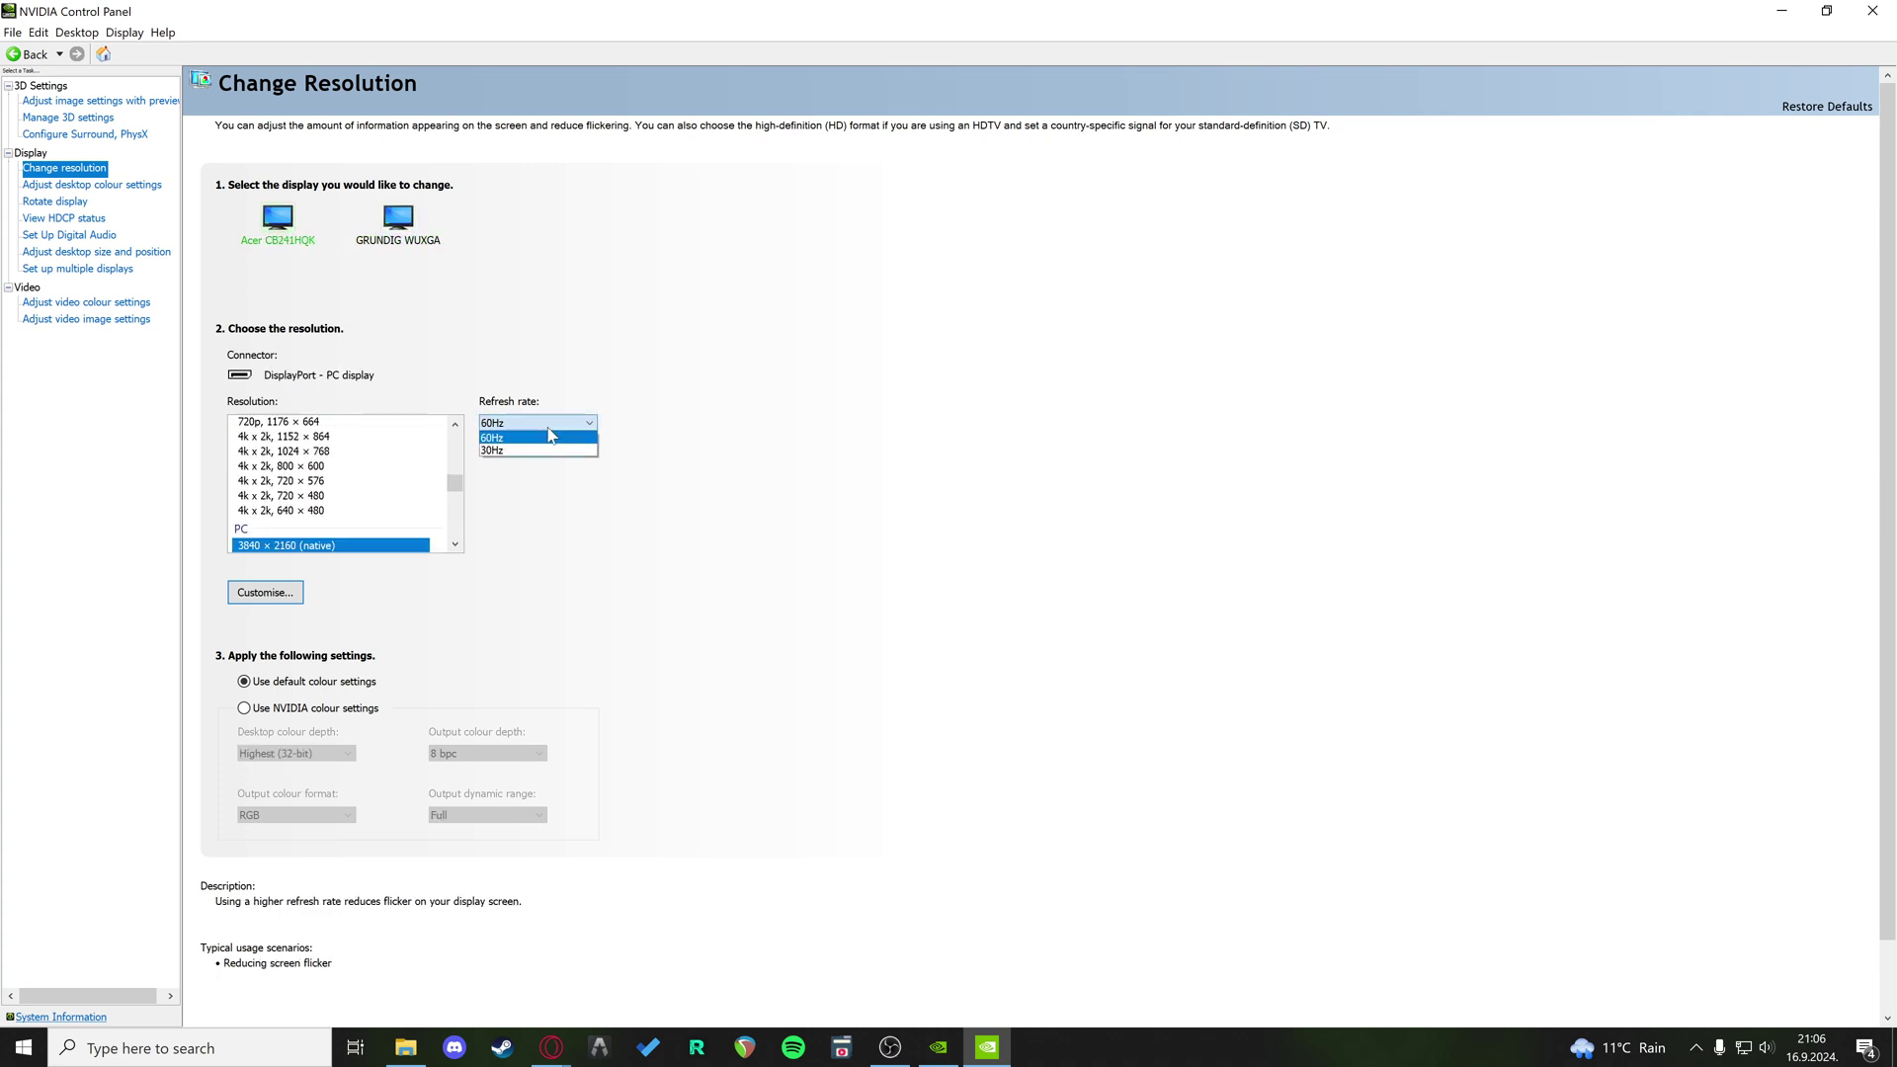
Confirm the GRUNDIG WUXGA monitor also runs at 60Hz
{"action": "left_click", "coordinate": [513, 441]}
{"action": "left_click", "coordinate": [530, 418]}
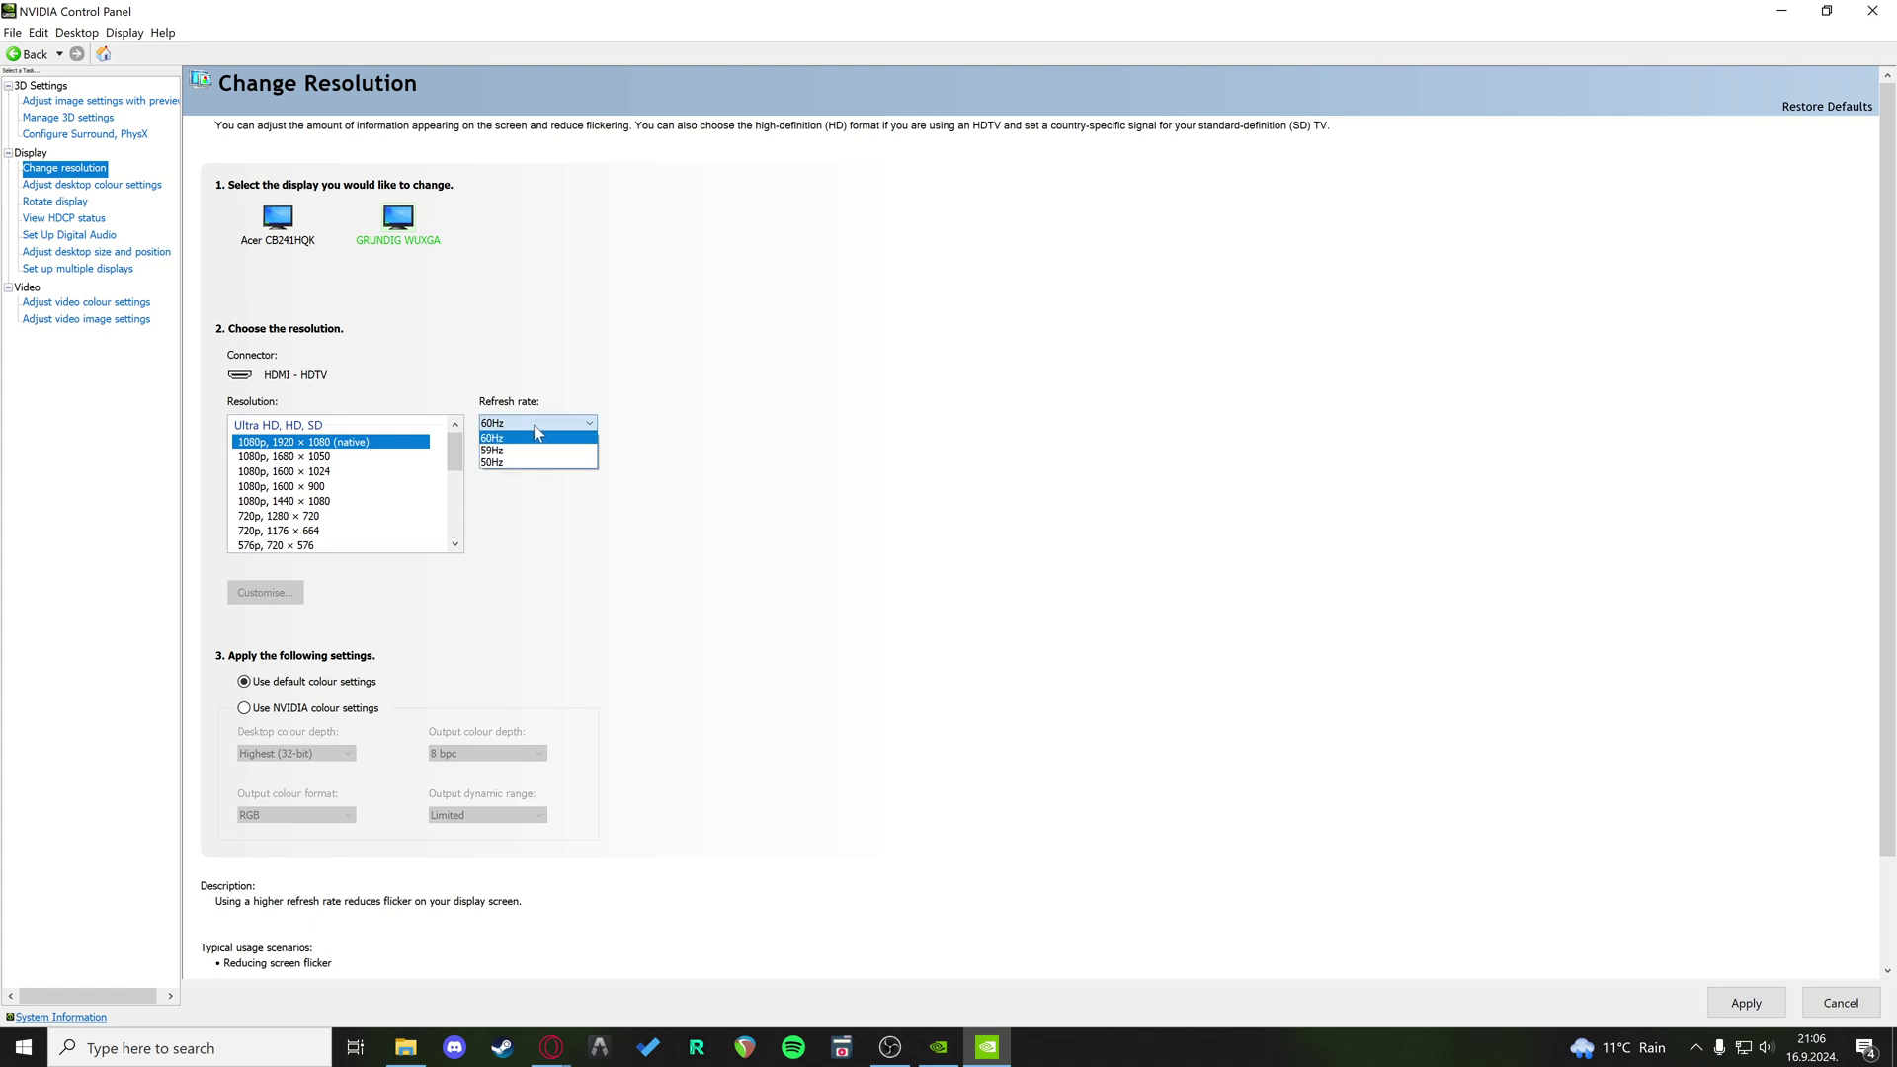
{"action": "left_click", "coordinate": [524, 427]}
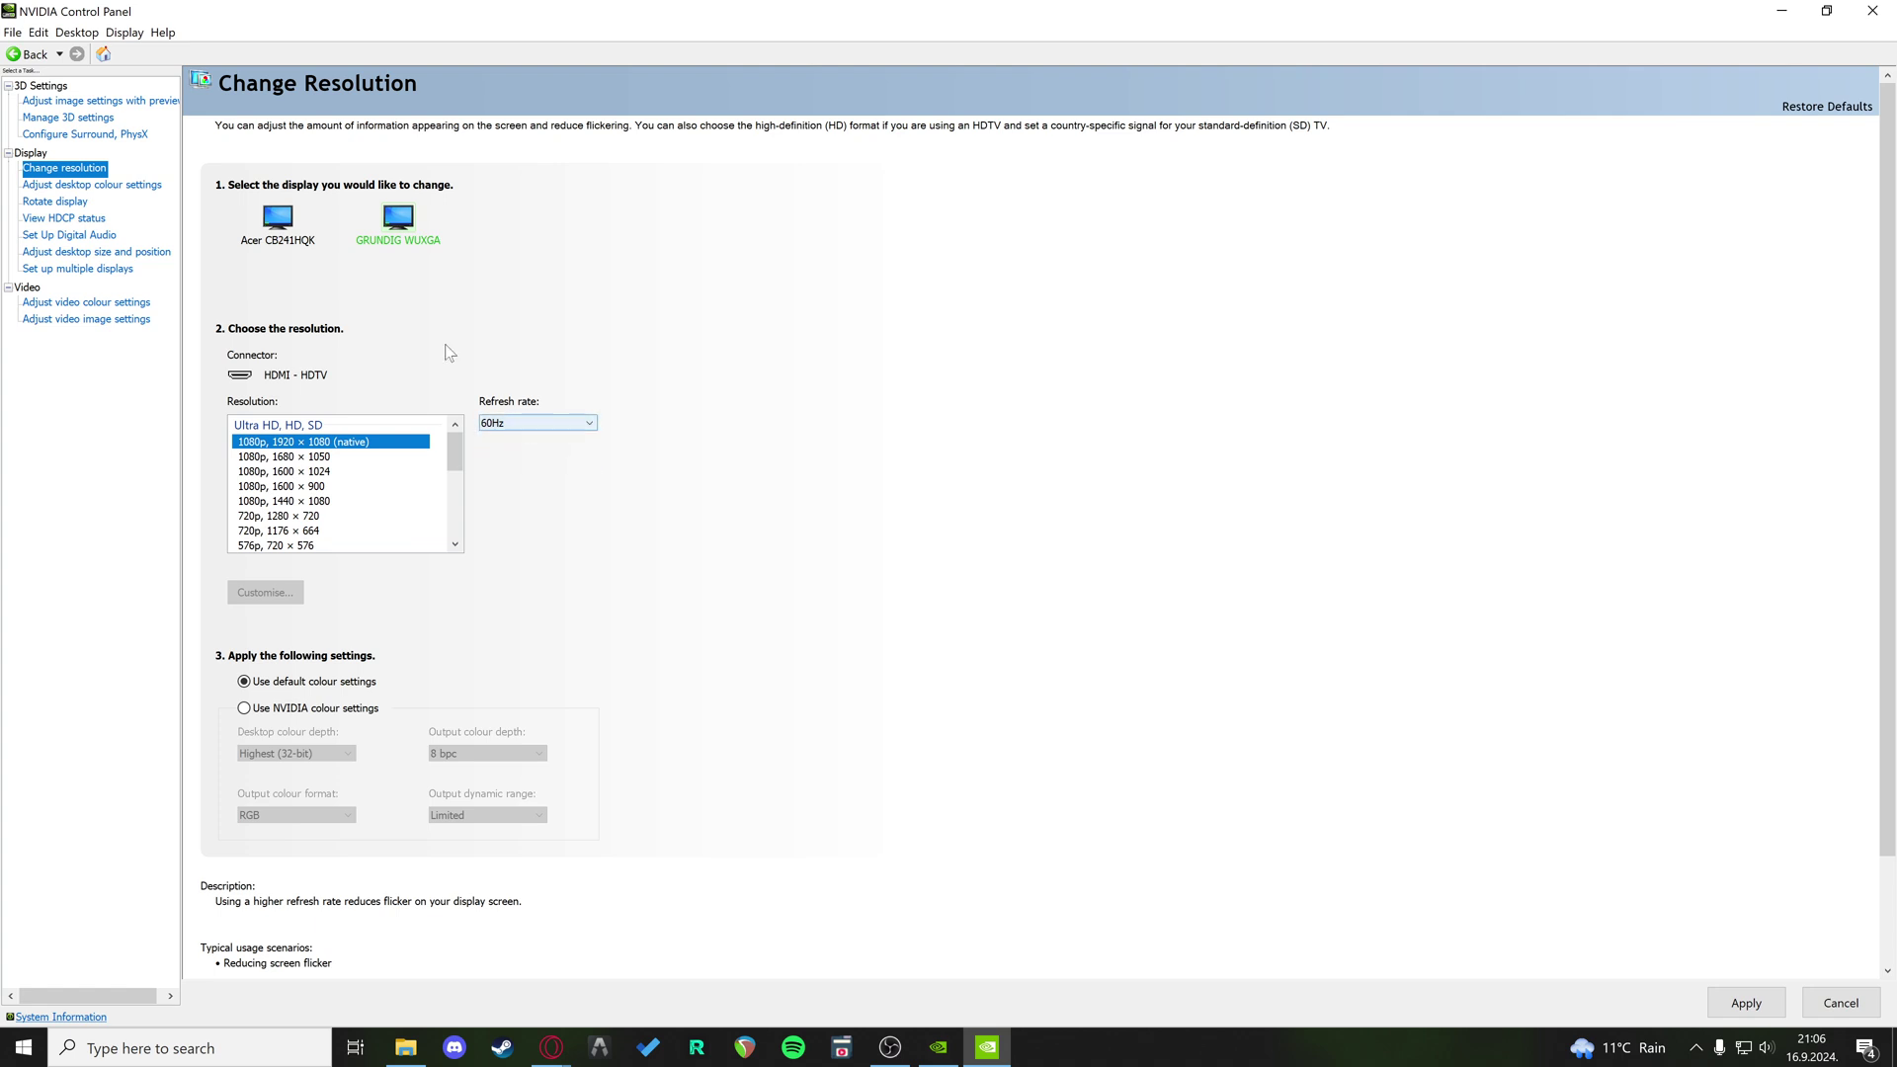
{"action": "left_click", "coordinate": [282, 222]}
{"action": "left_click", "coordinate": [387, 235]}
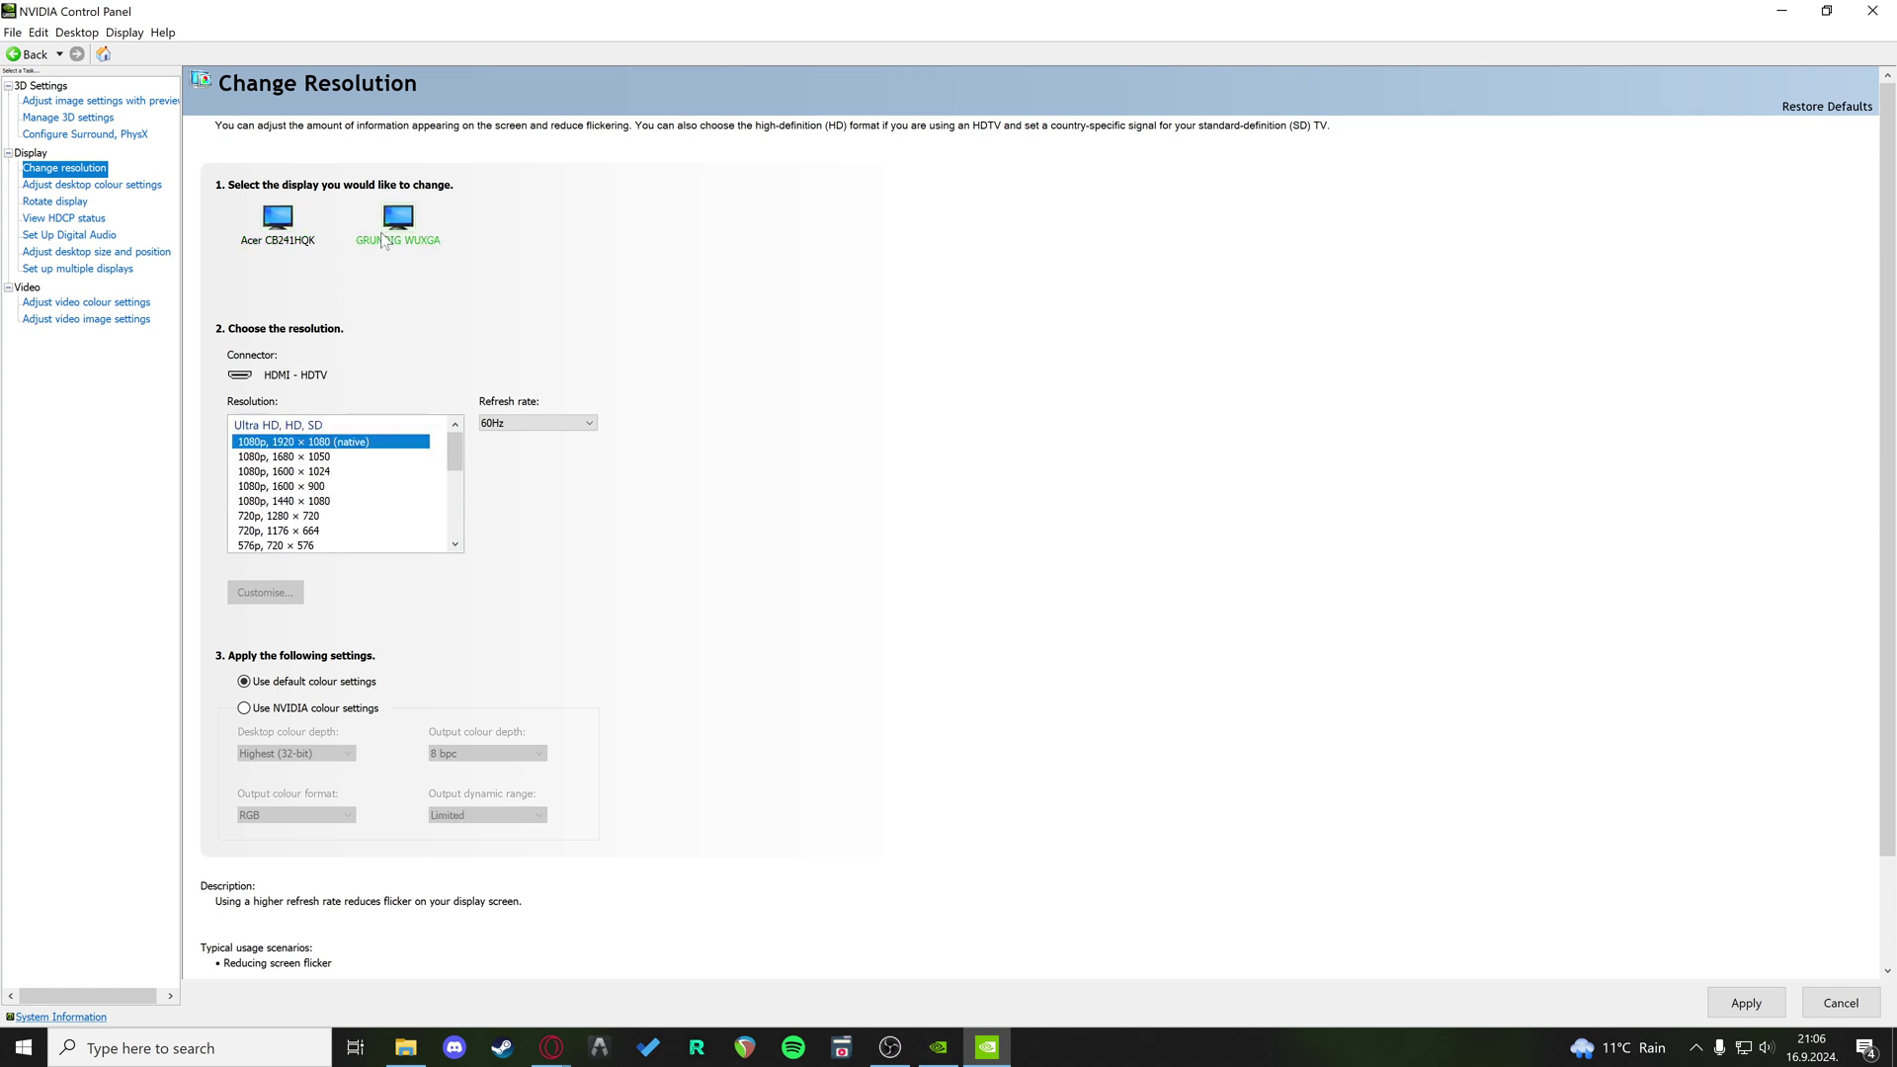
{"action": "left_click", "coordinate": [497, 415]}
{"action": "left_click", "coordinate": [514, 431]}
Set the Acer CB241HQK refresh rate to 30Hz
{"action": "left_click", "coordinate": [278, 242]}
{"action": "left_click", "coordinate": [543, 423]}
{"action": "left_click", "coordinate": [509, 455]}
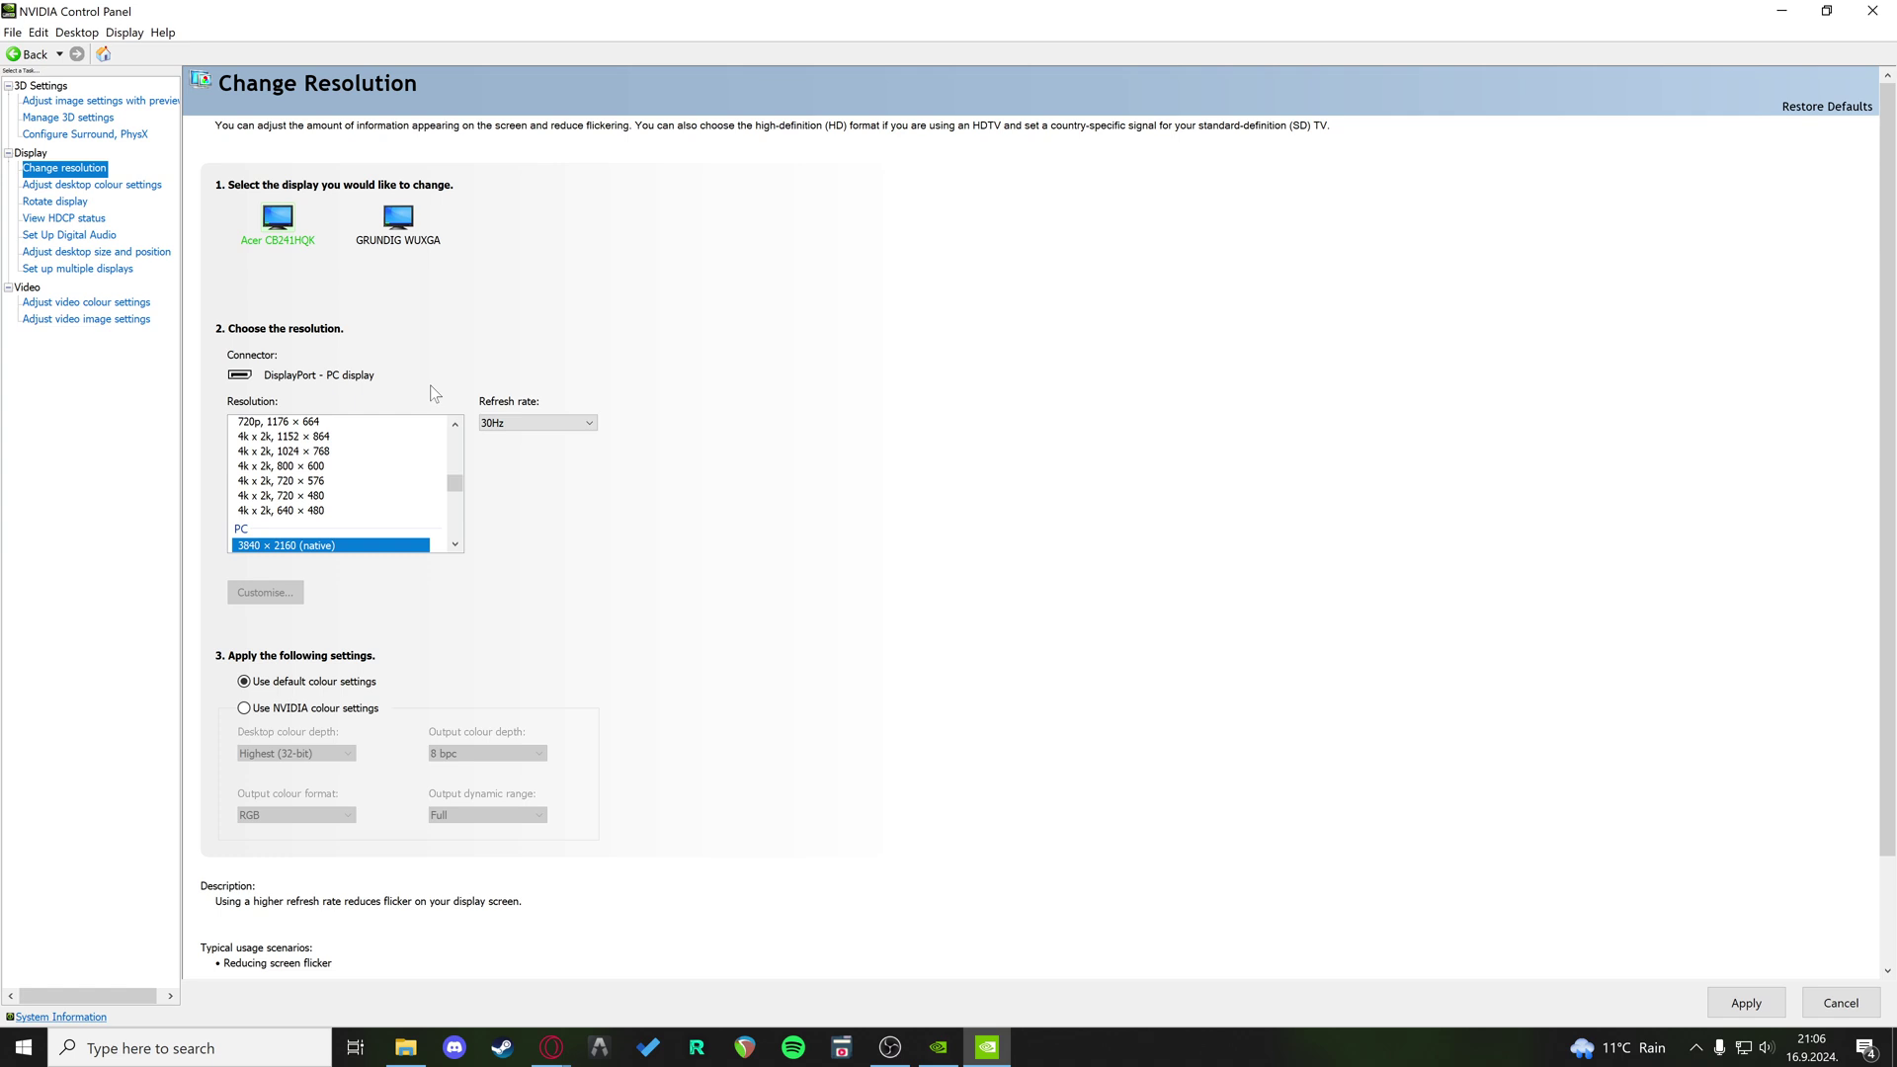
Switch the Acer CB241HQK refresh rate from 30Hz back to 60Hz
{"action": "left_click", "coordinate": [583, 423]}
{"action": "left_click", "coordinate": [523, 438]}
{"action": "left_click", "coordinate": [486, 425]}
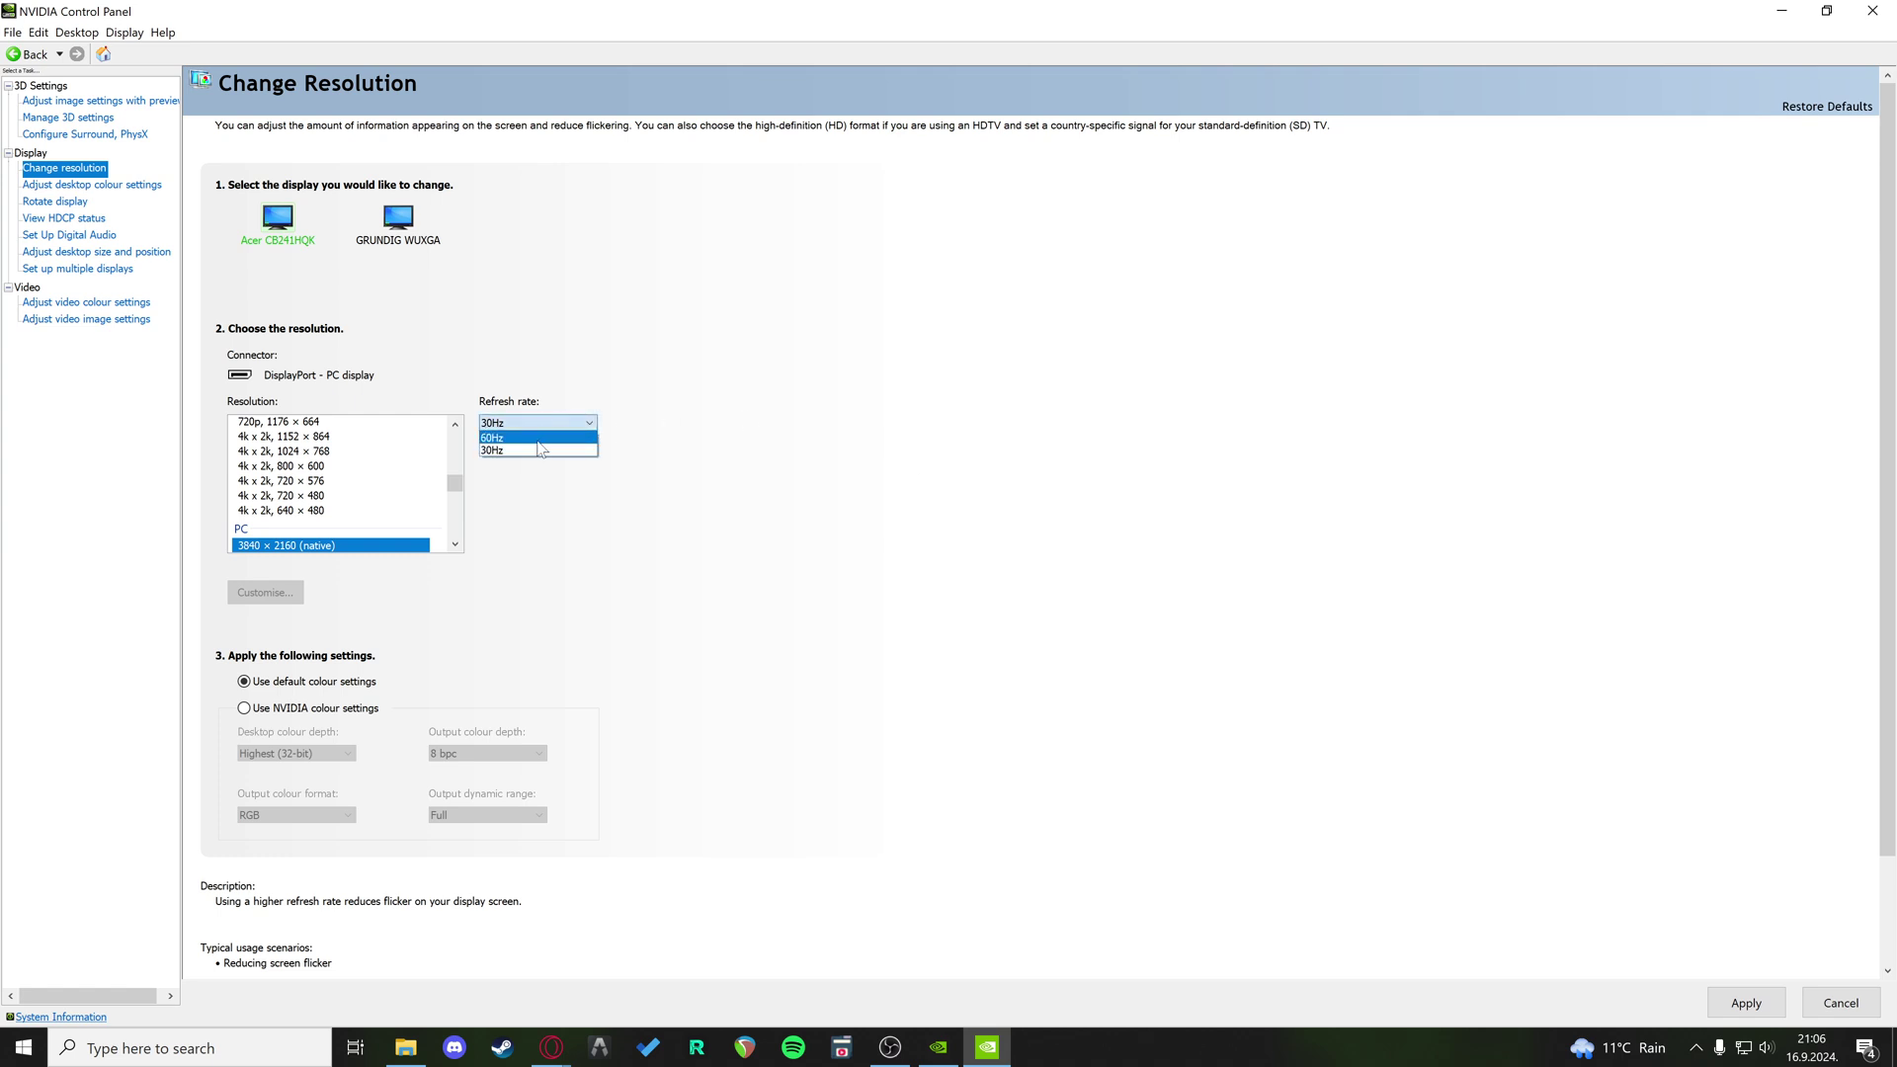
{"action": "left_click", "coordinate": [554, 452]}
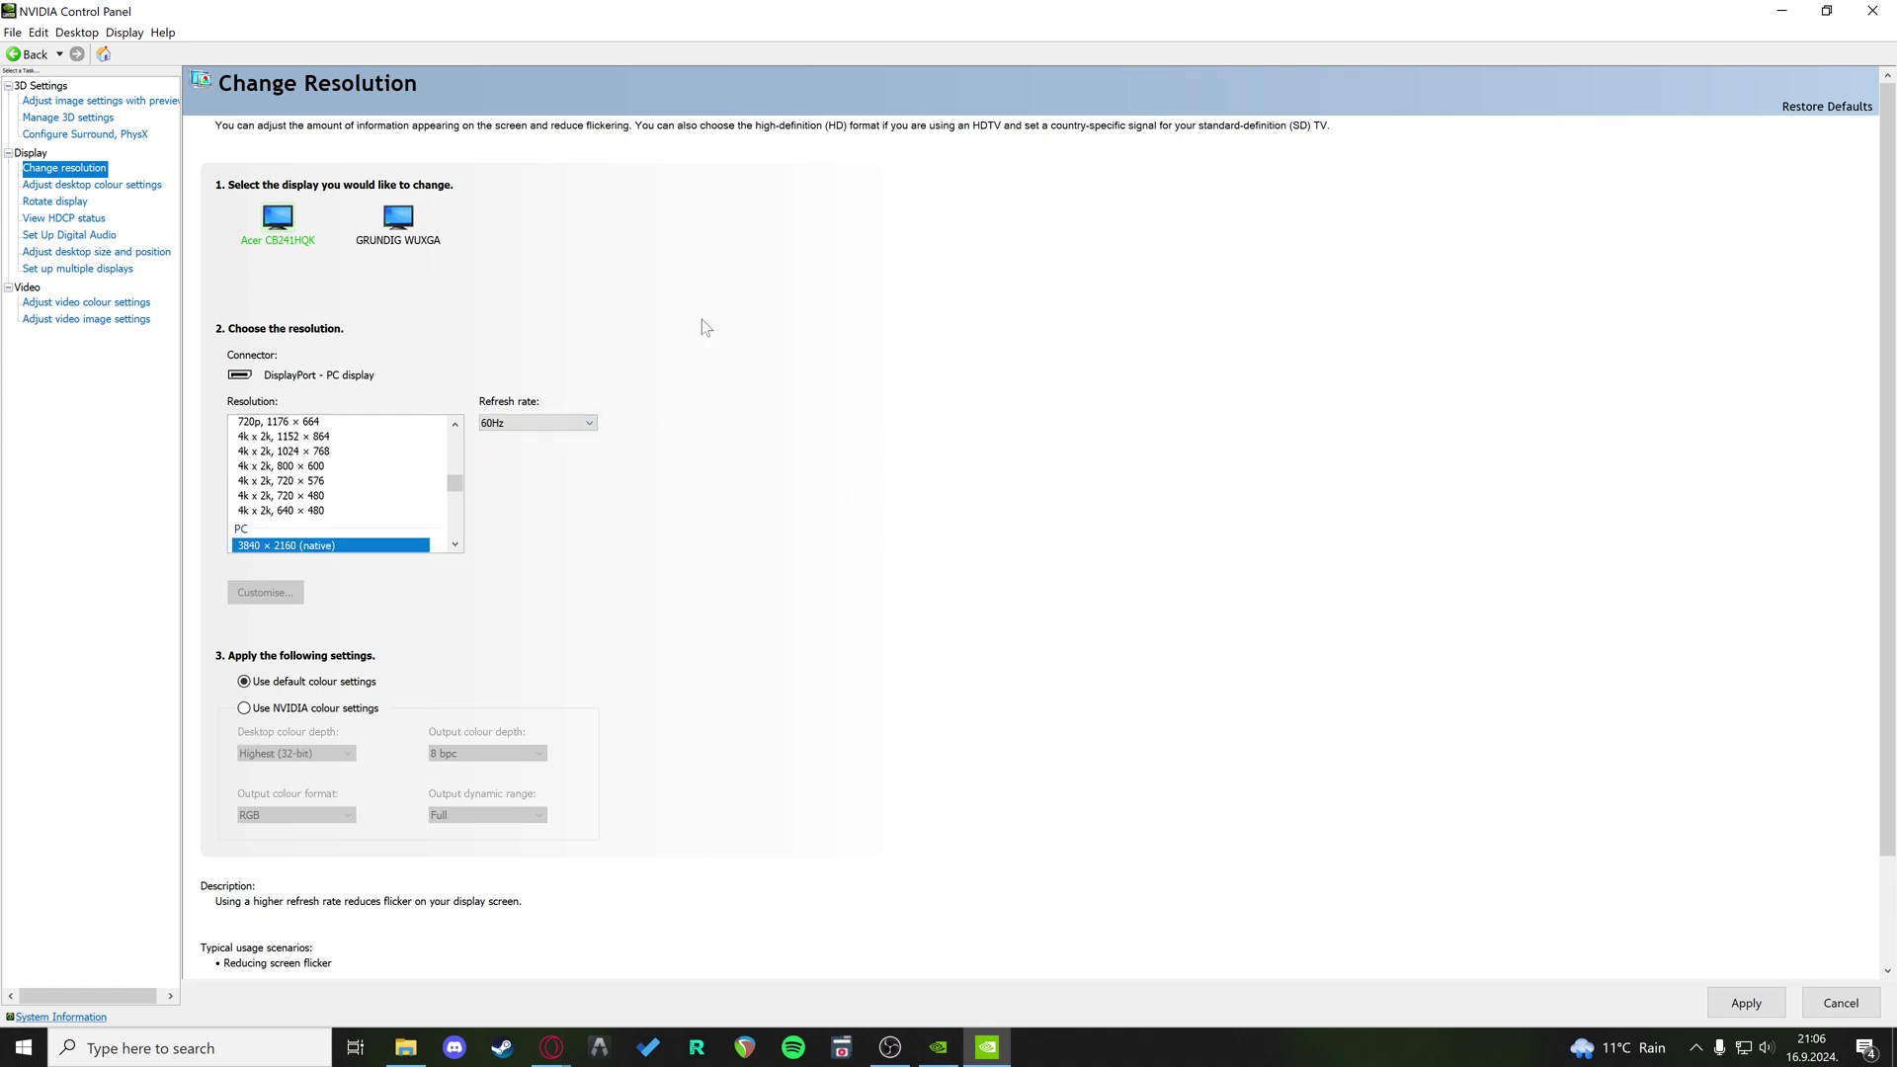
Compare the GRUNDIG and Acer displays, then close NVIDIA Control Panel, declining Apply Changes
{"action": "left_click", "coordinate": [397, 218]}
{"action": "left_click", "coordinate": [279, 230]}
{"action": "left_click", "coordinate": [1881, 15]}
{"action": "left_click", "coordinate": [1005, 577]}
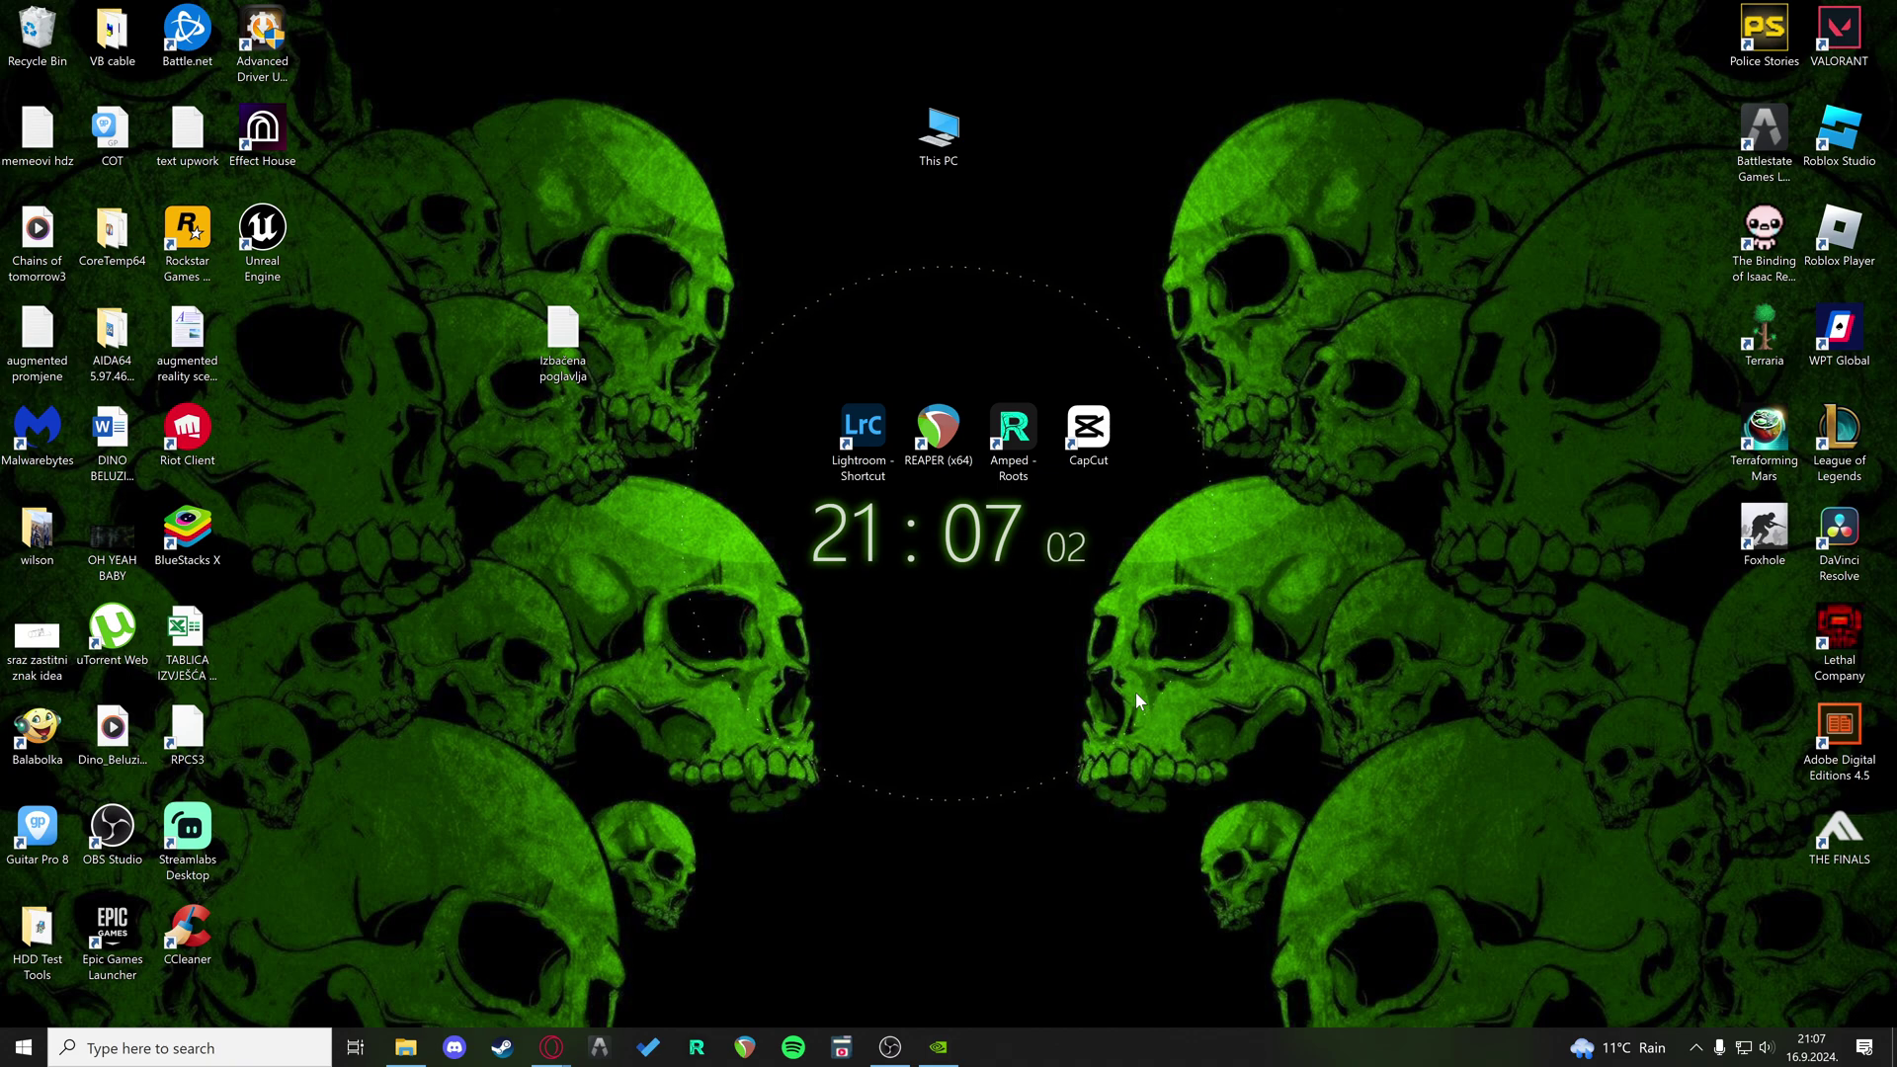
Restore GeForce Experience from the taskbar and bring up its share overlay
{"action": "left_click", "coordinate": [938, 1047]}
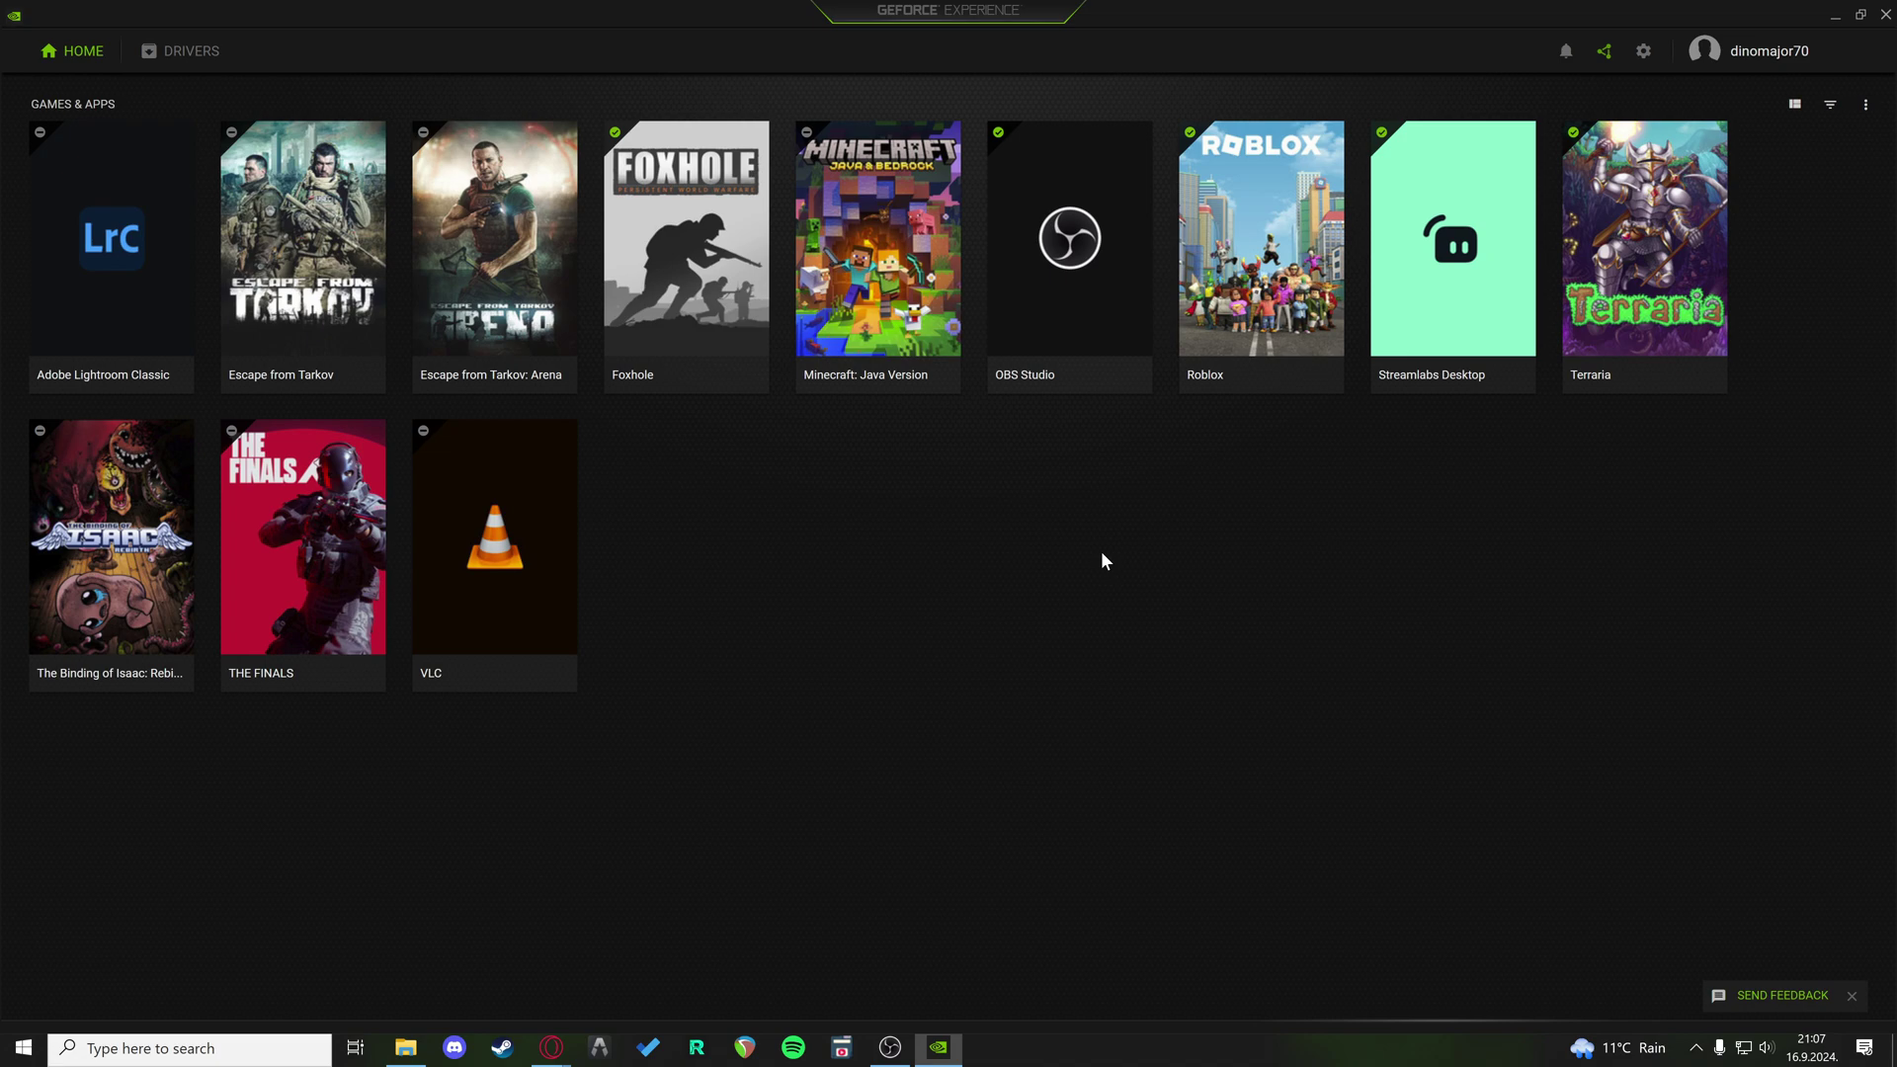
{"action": "left_click", "coordinate": [1602, 53]}
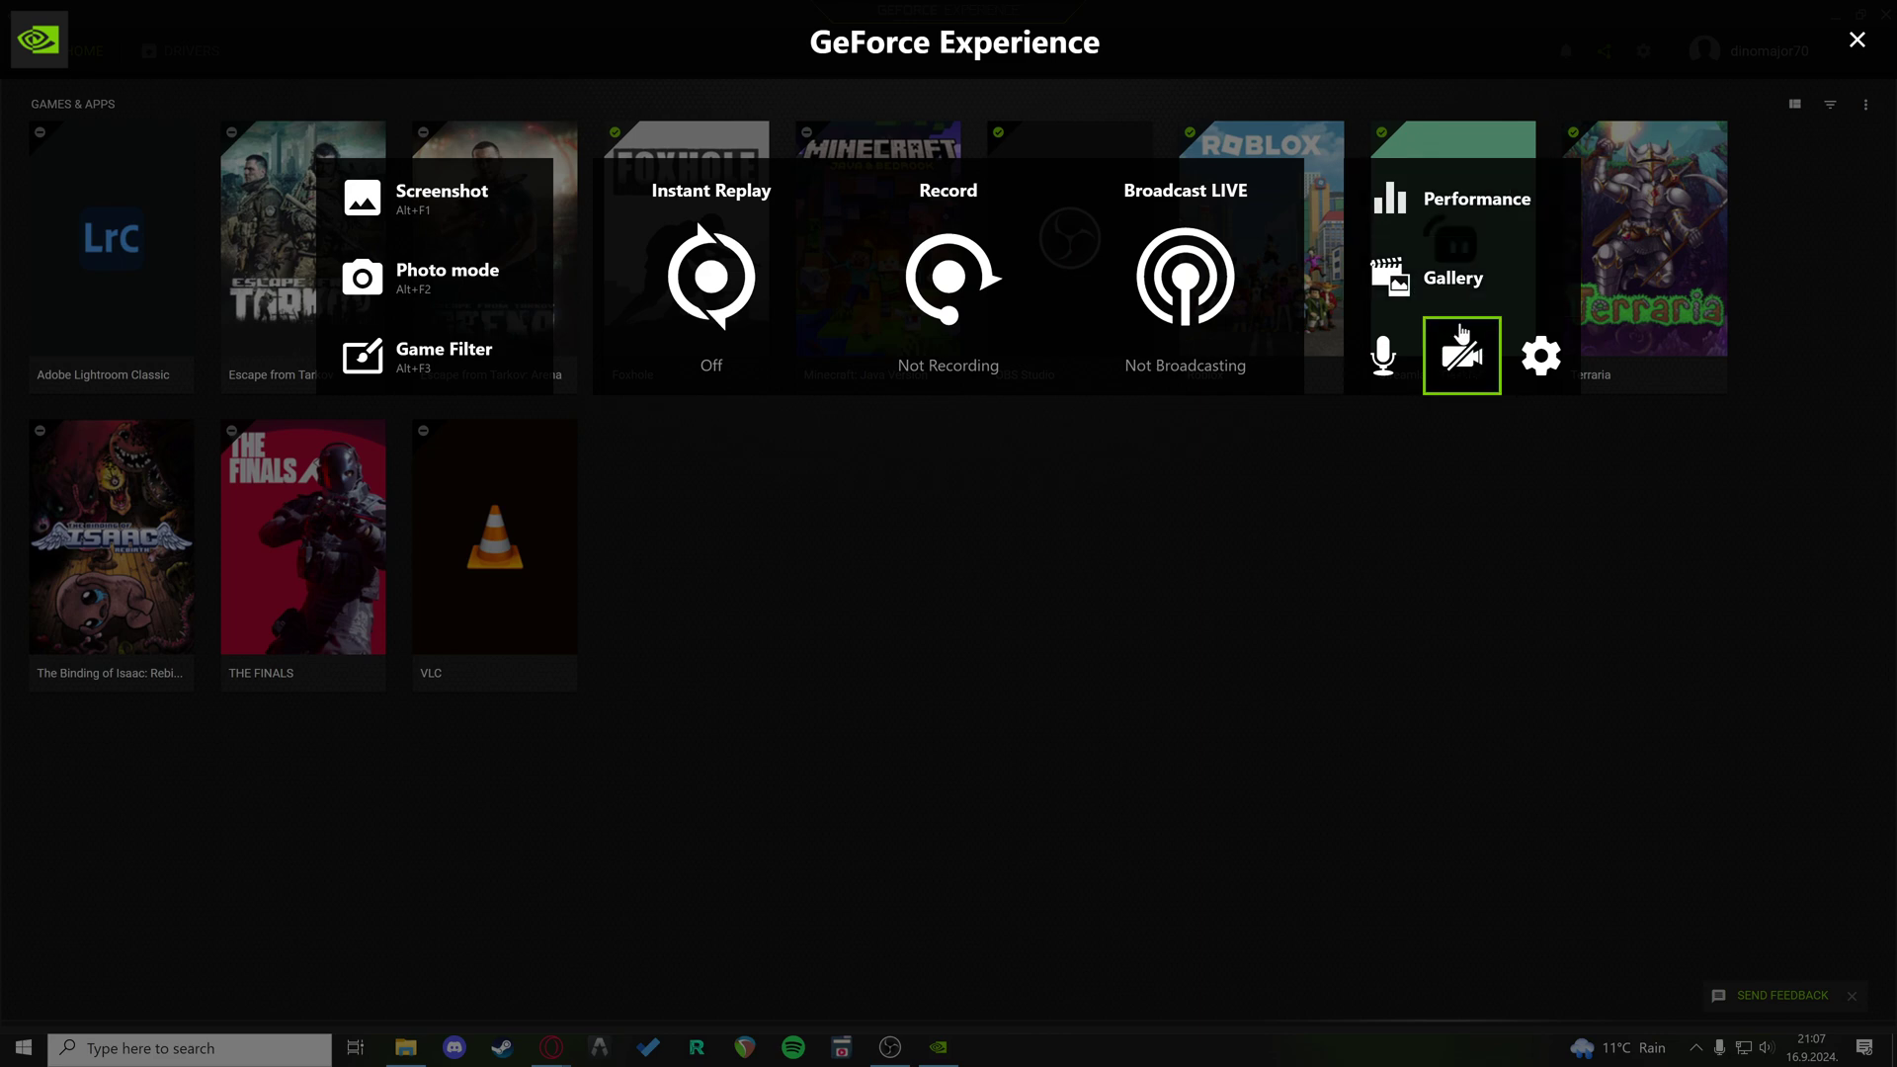
Turn Desktop capture off under Privacy control, then close the overlay settings
{"action": "left_click", "coordinate": [1541, 358]}
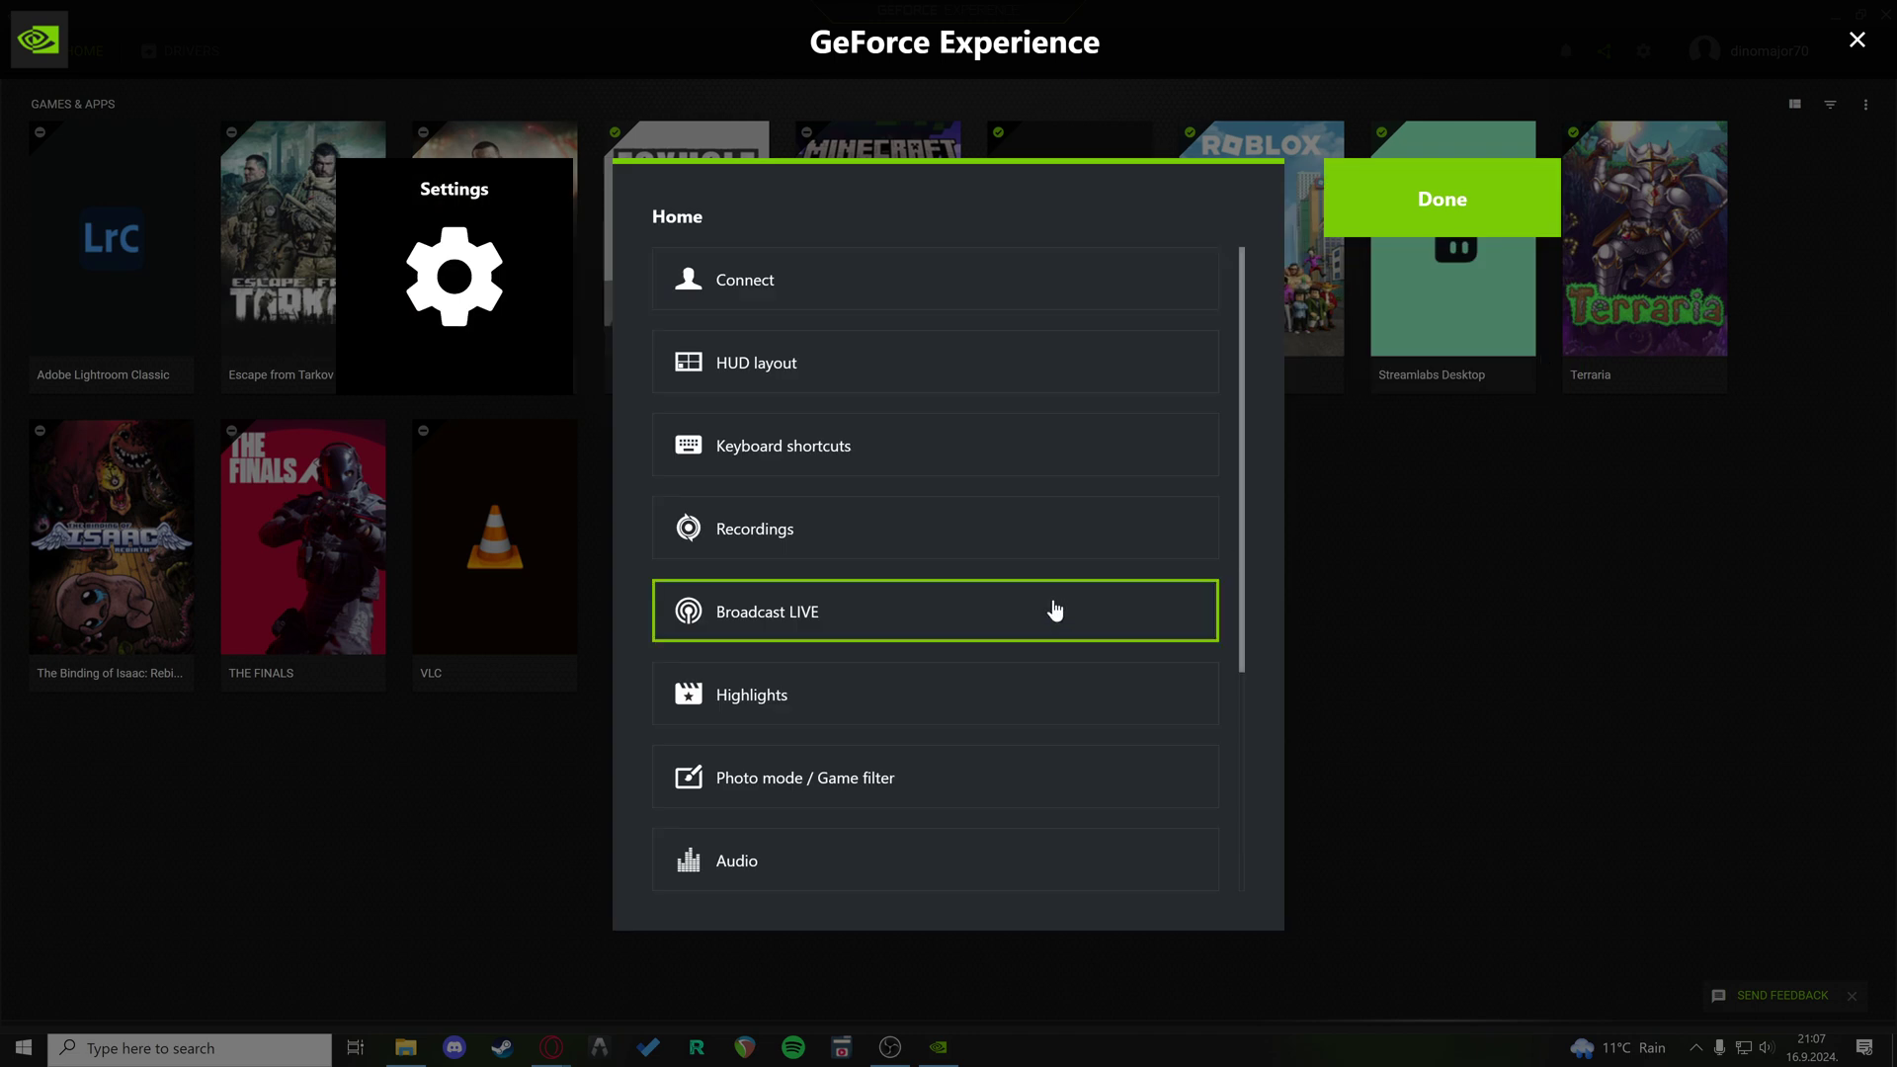
{"action": "scroll", "coordinate": [1007, 626], "scroll_direction": "down", "scroll_amount": 3}
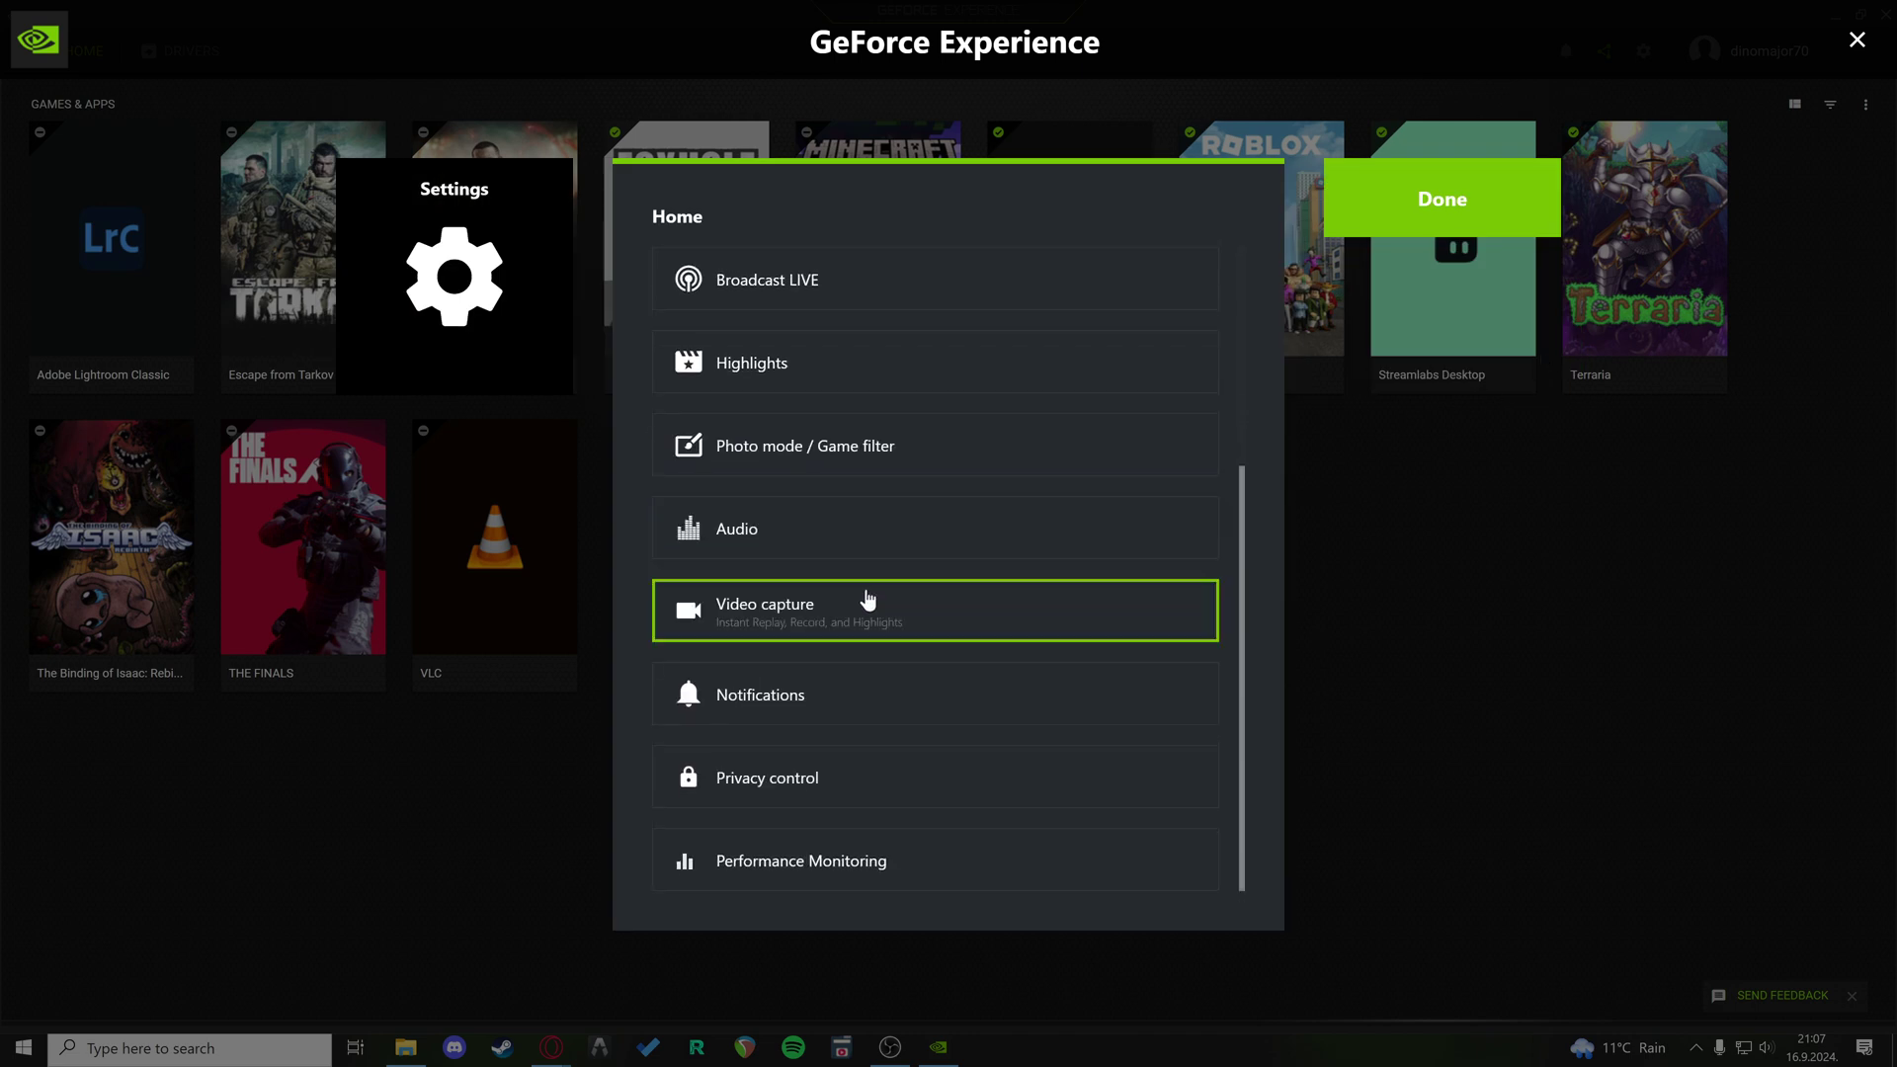
{"action": "left_click", "coordinate": [768, 791]}
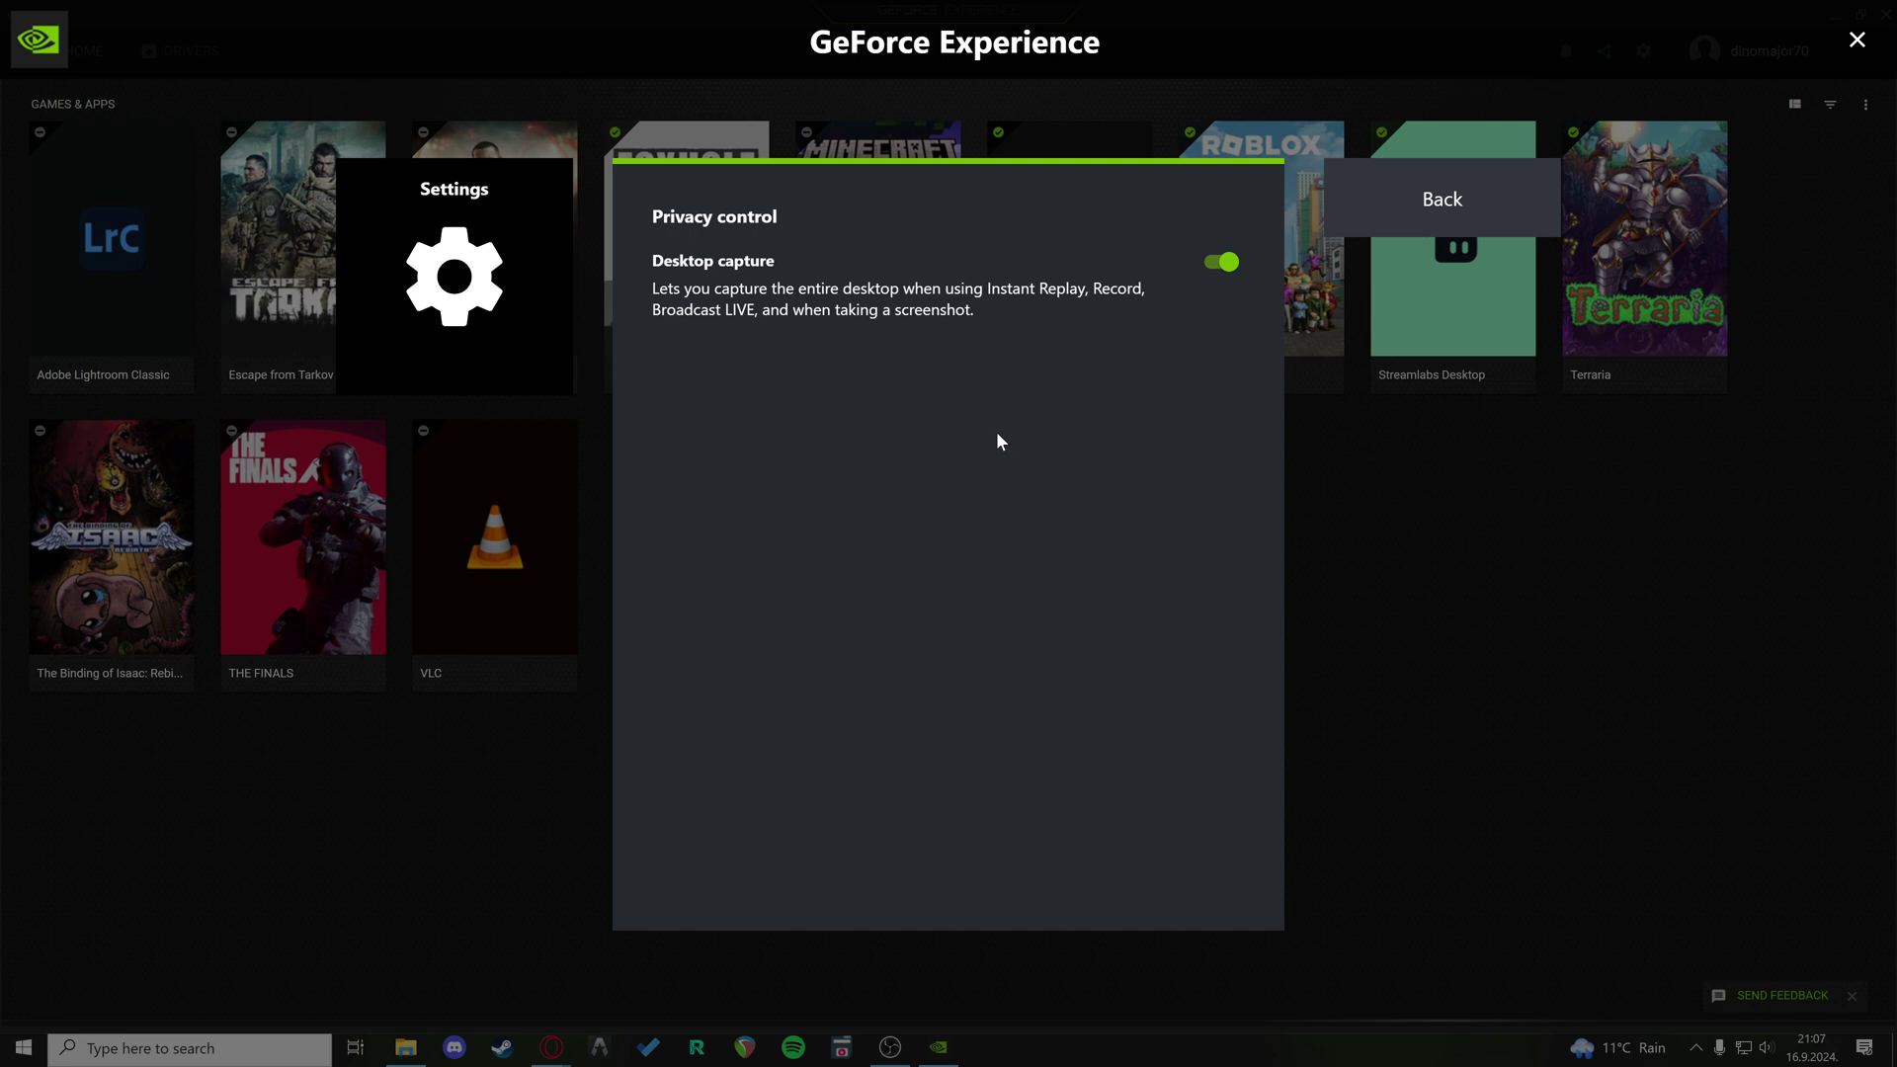
{"action": "left_click", "coordinate": [1224, 261]}
{"action": "left_click", "coordinate": [1431, 197]}
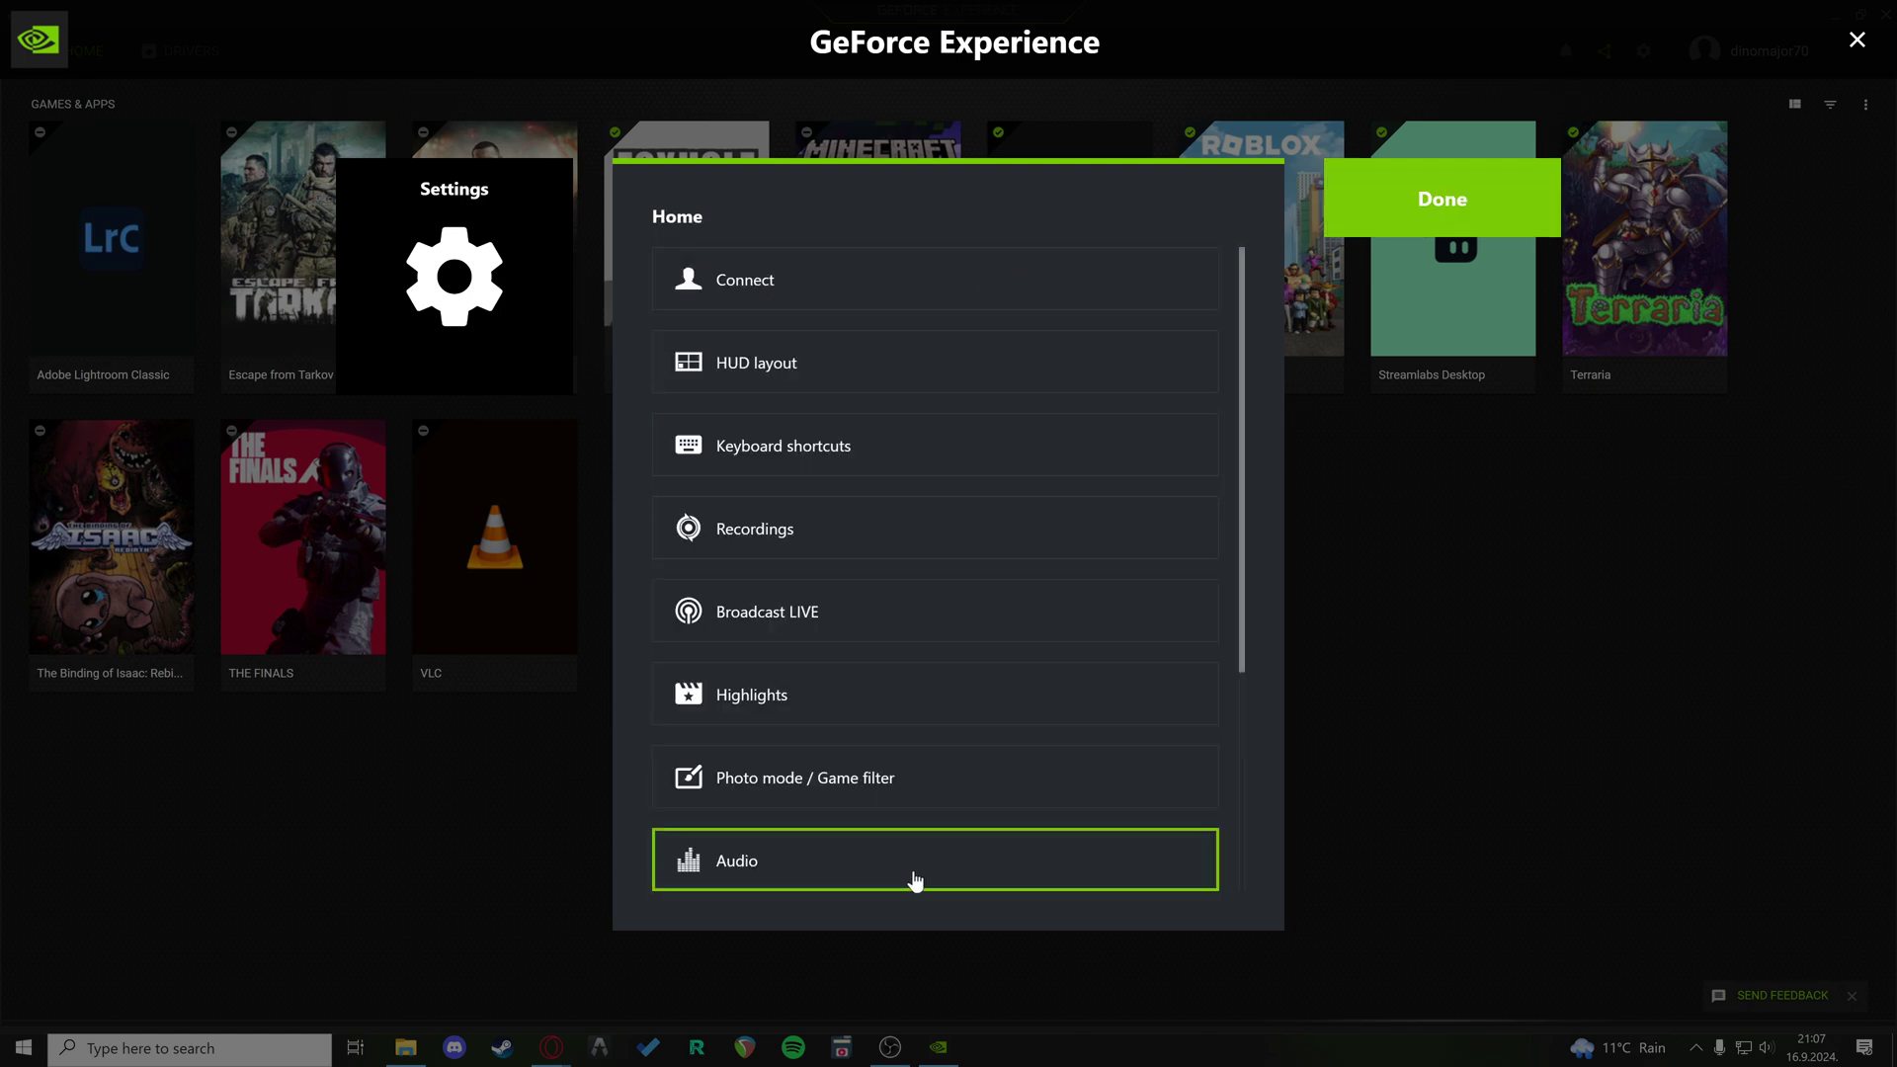
{"action": "scroll", "coordinate": [1158, 638], "scroll_direction": "down", "scroll_amount": 3}
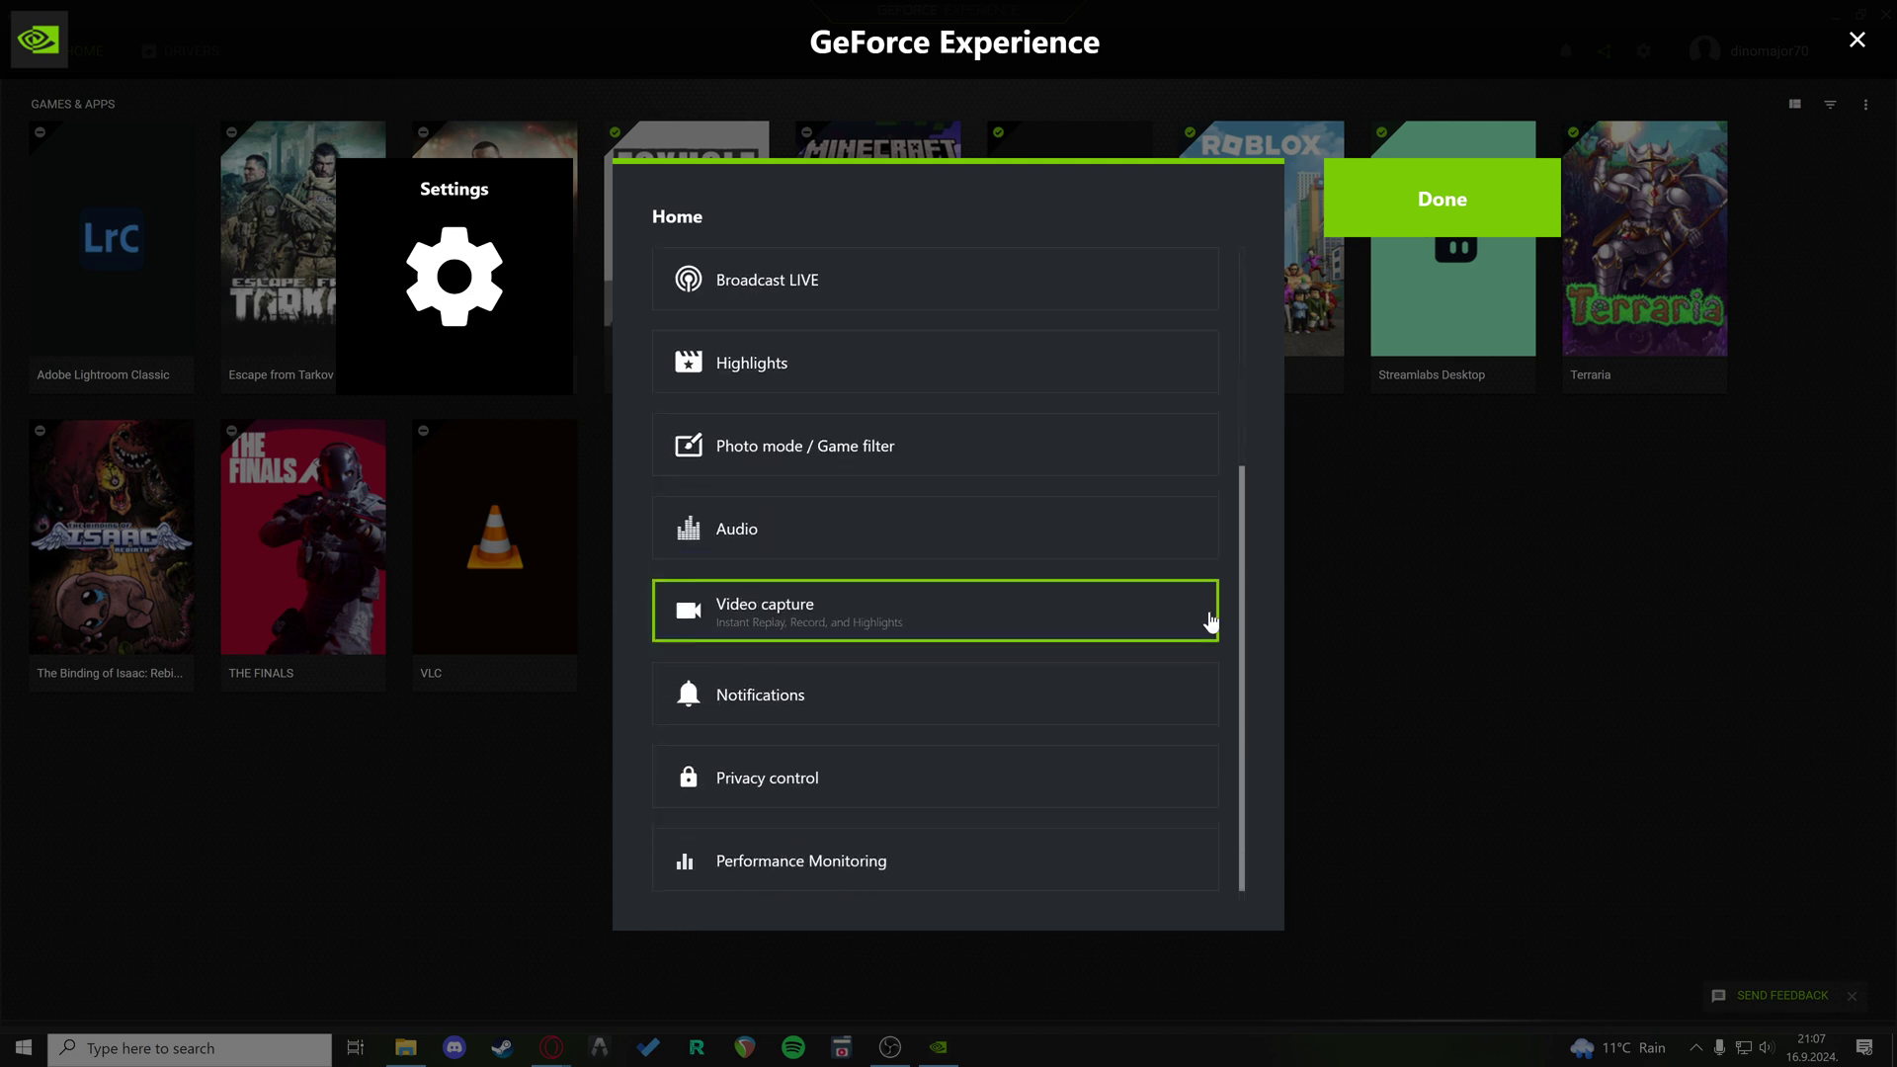
{"action": "scroll", "coordinate": [1209, 620], "scroll_direction": "up", "scroll_amount": 4}
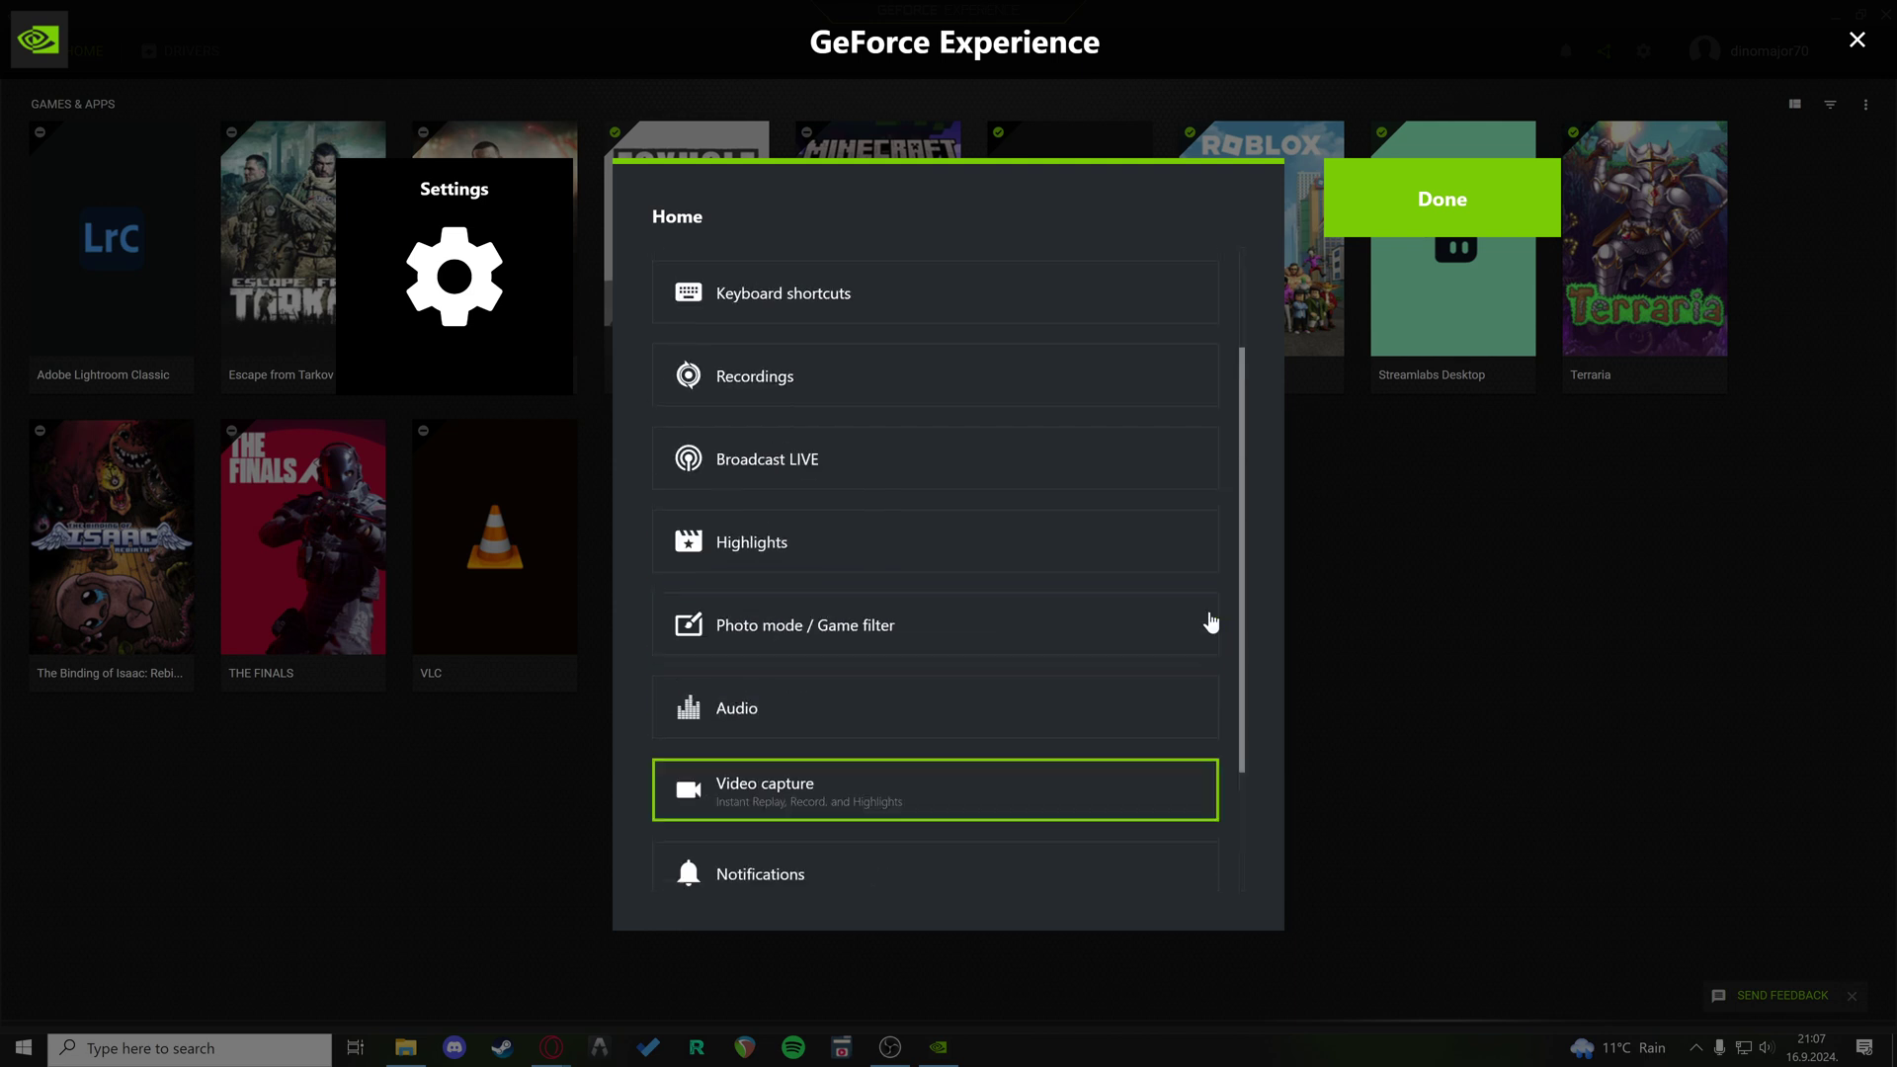
{"action": "left_click", "coordinate": [1856, 39]}
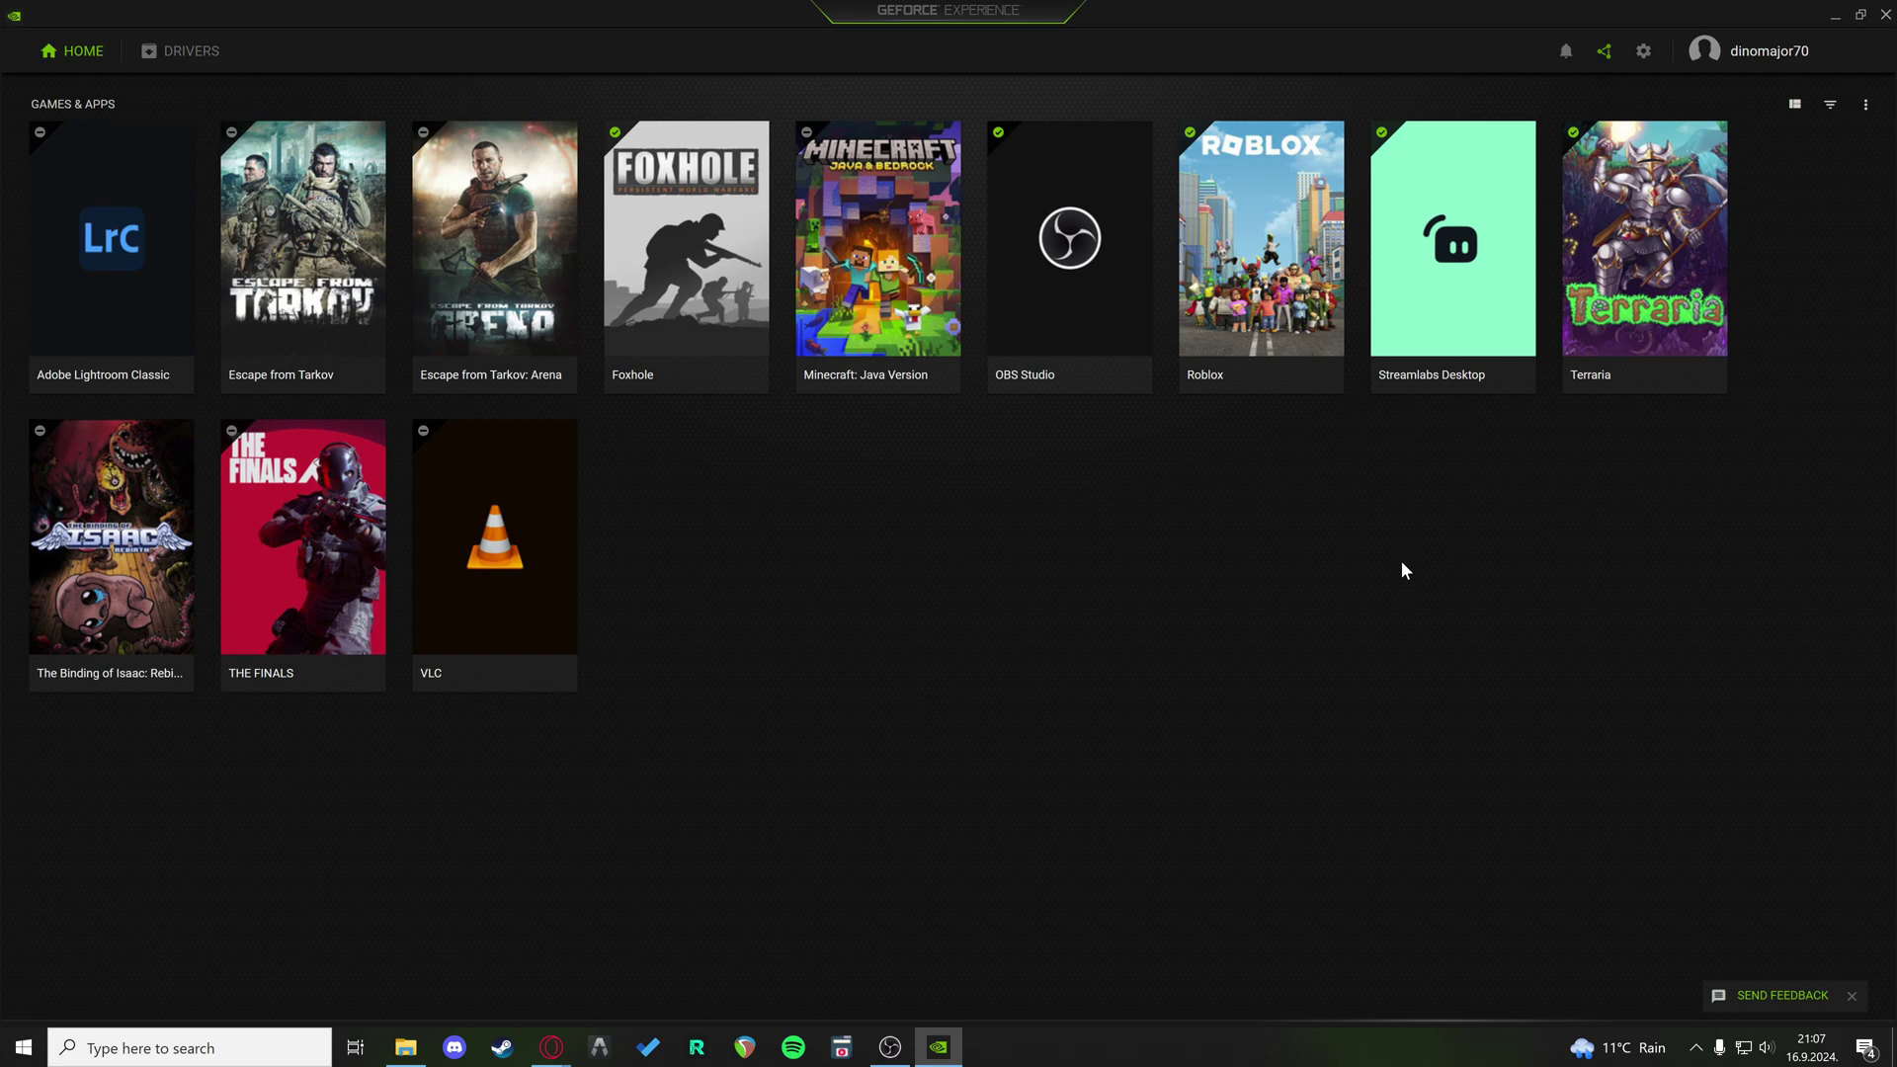
Reopen NVIDIA Control Panel, verify the GRUNDIG WUXGA still shows 60Hz, and close it
{"action": "left_click", "coordinate": [1834, 16]}
{"action": "right_click", "coordinate": [614, 526]}
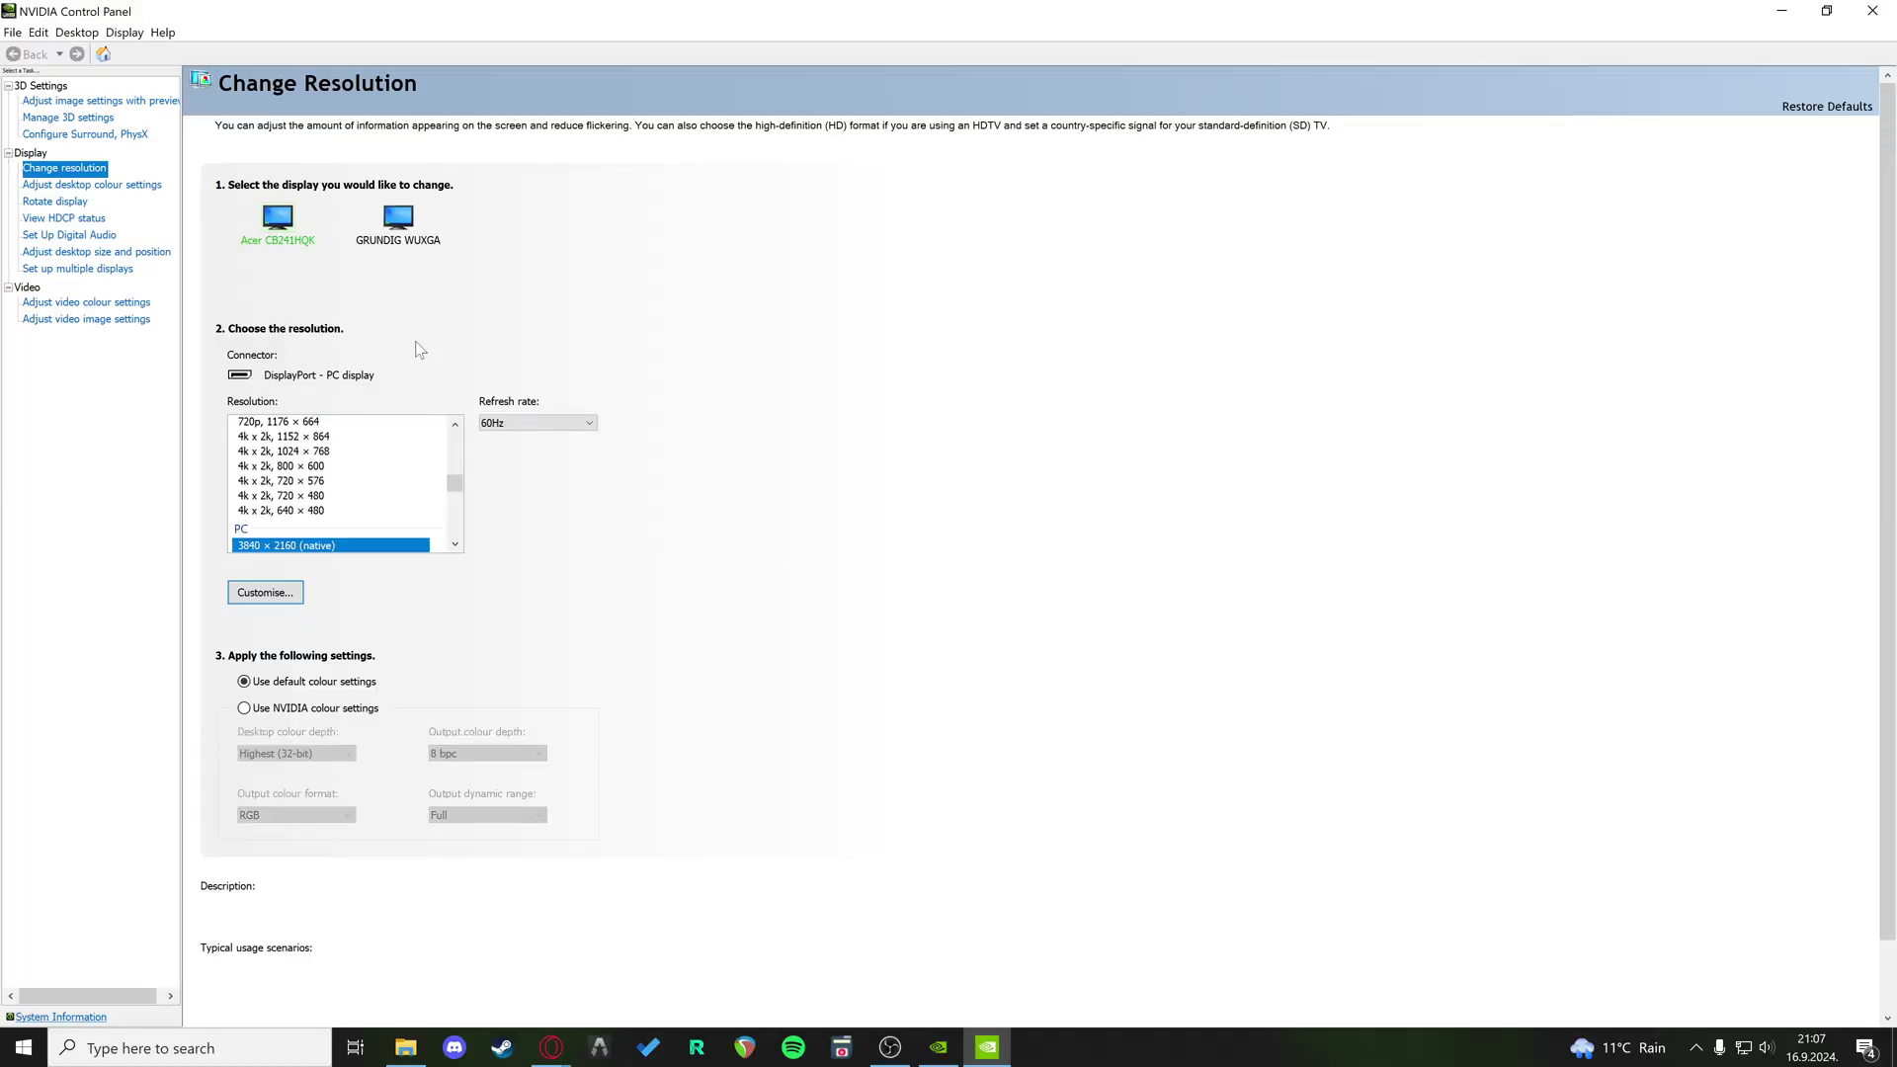
{"action": "left_click", "coordinate": [371, 247]}
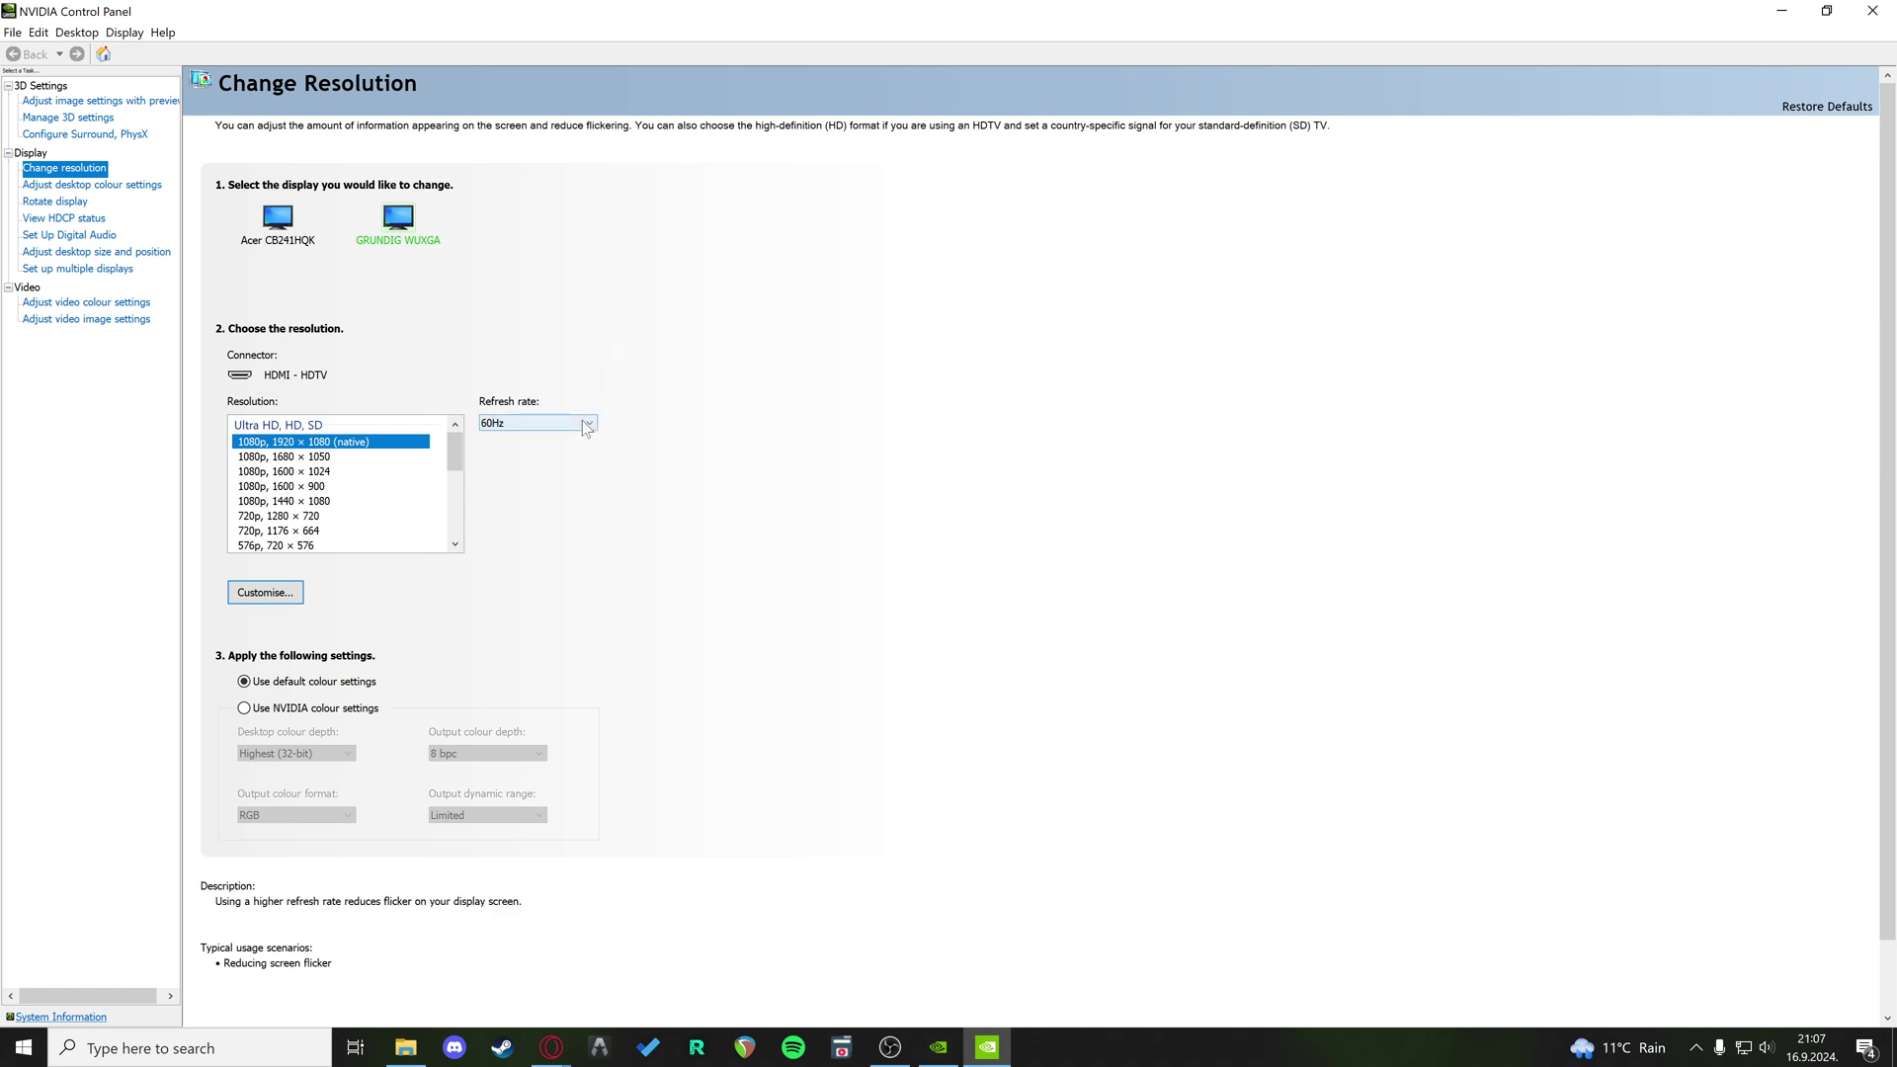
{"action": "left_click", "coordinate": [591, 422]}
{"action": "left_click", "coordinate": [583, 435]}
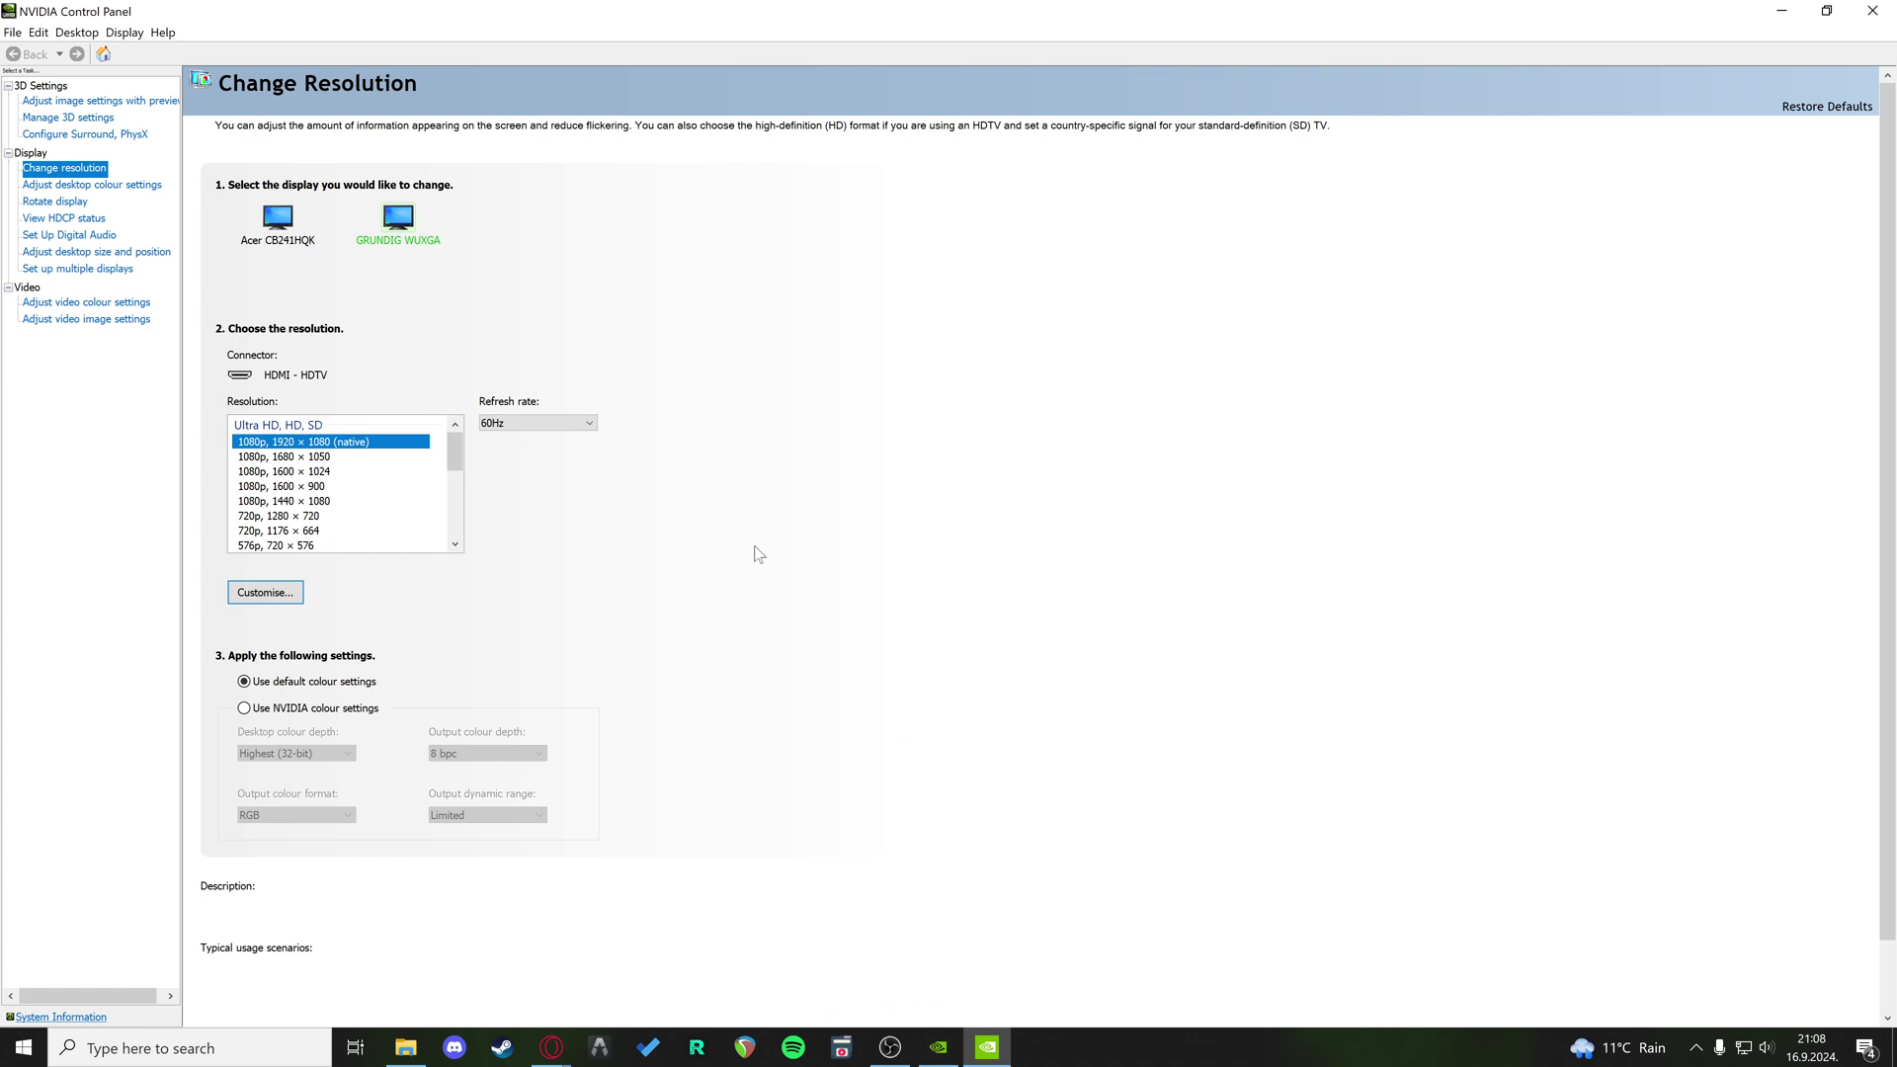
{"action": "left_click", "coordinate": [1872, 11]}
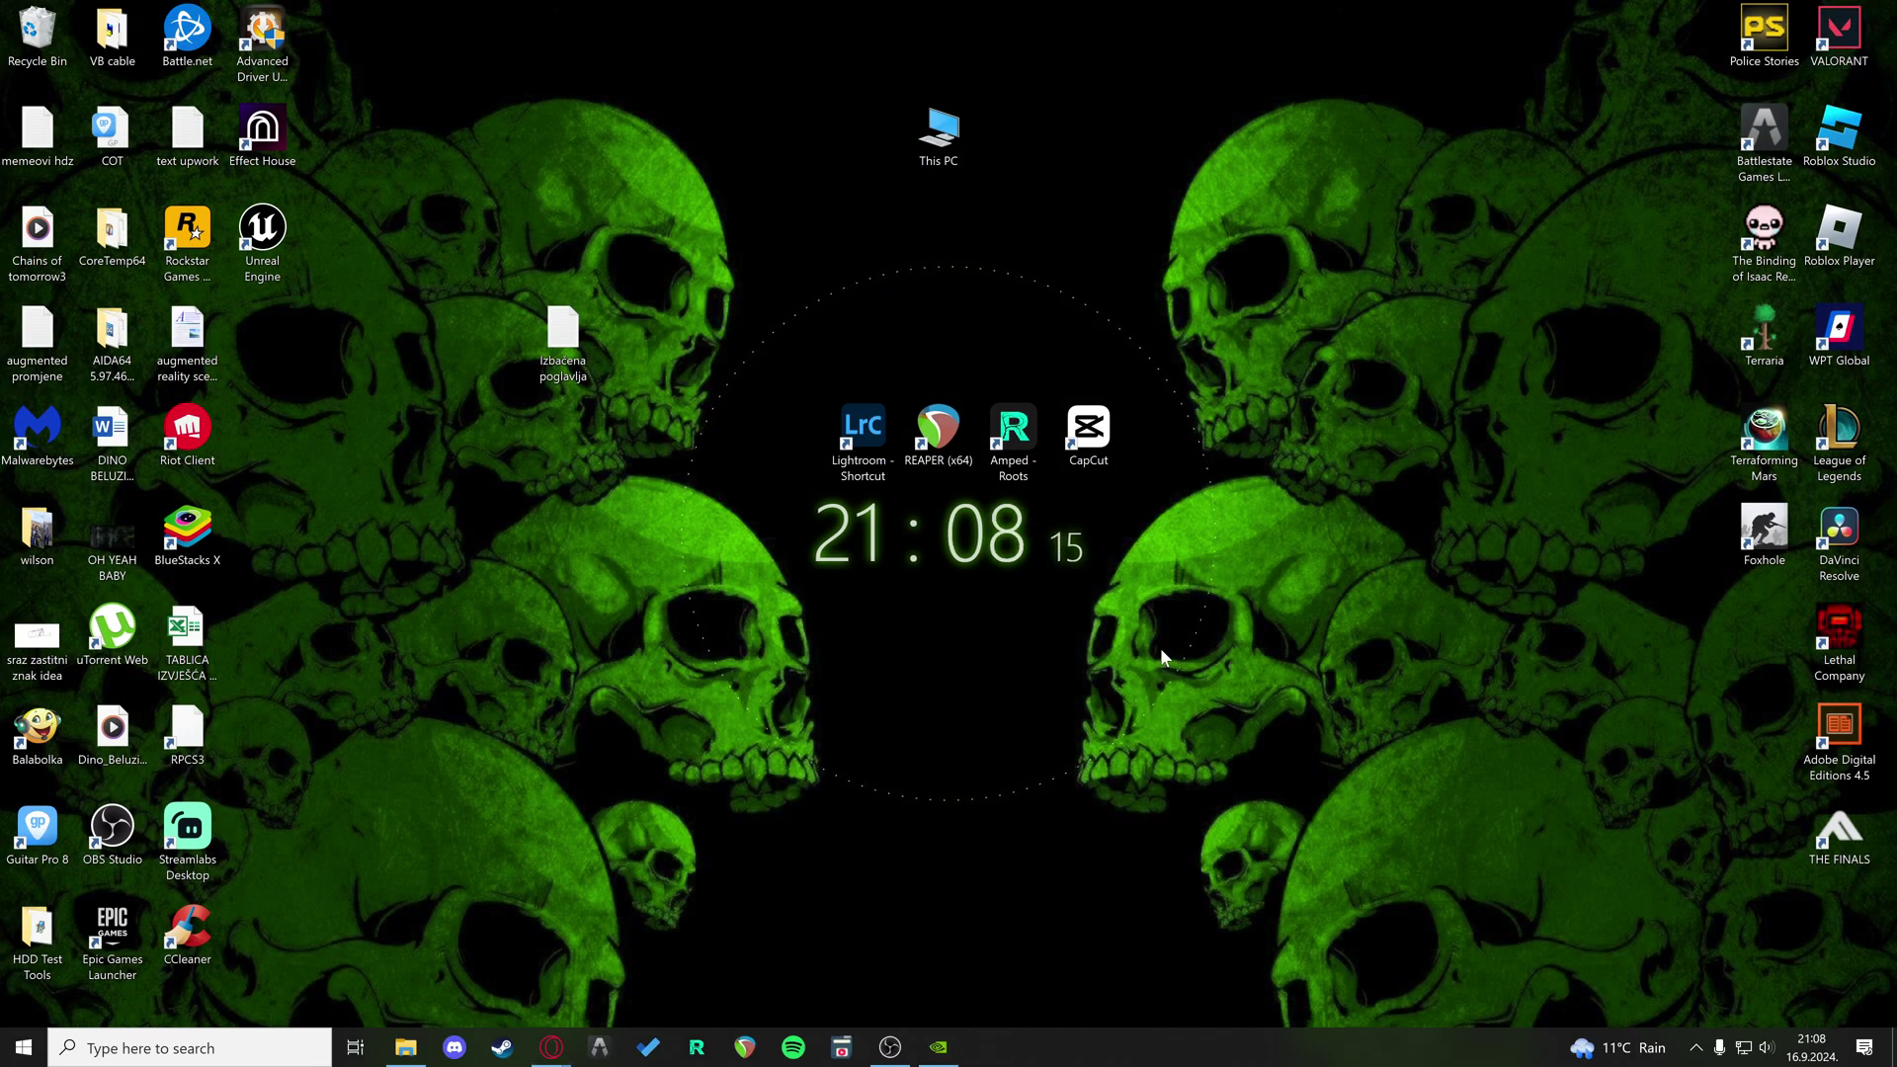